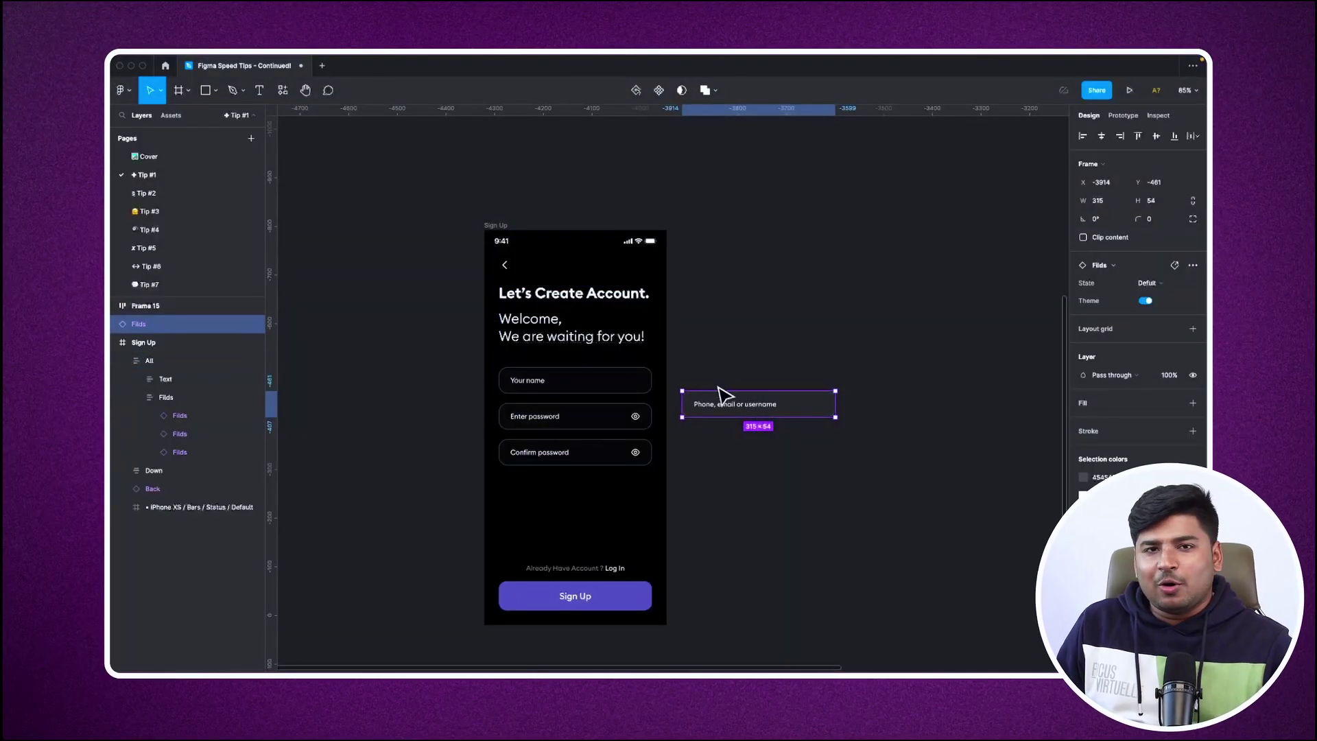
# Step: Try pasting and dragging the Phone, email or username field into the form, then undo
pyautogui.press('super+c')
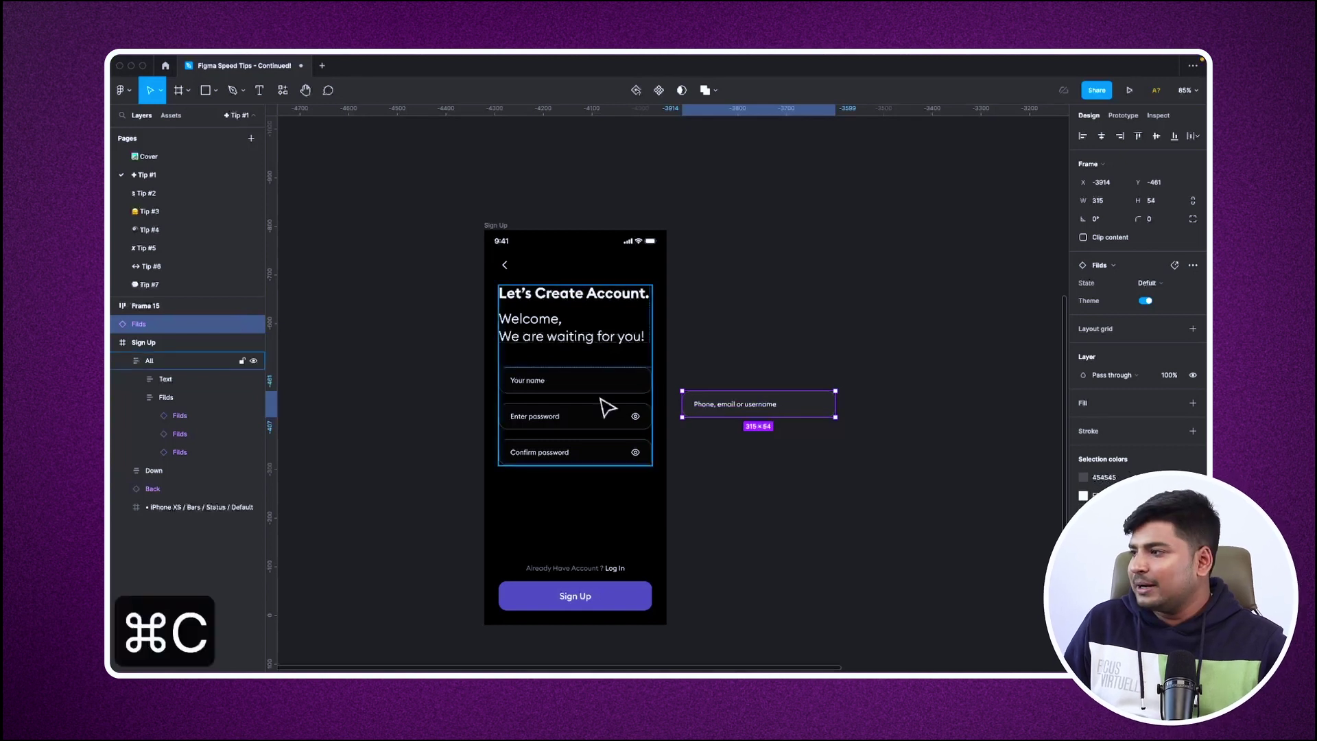
pyautogui.click(603, 406)
pyautogui.press('super+v')
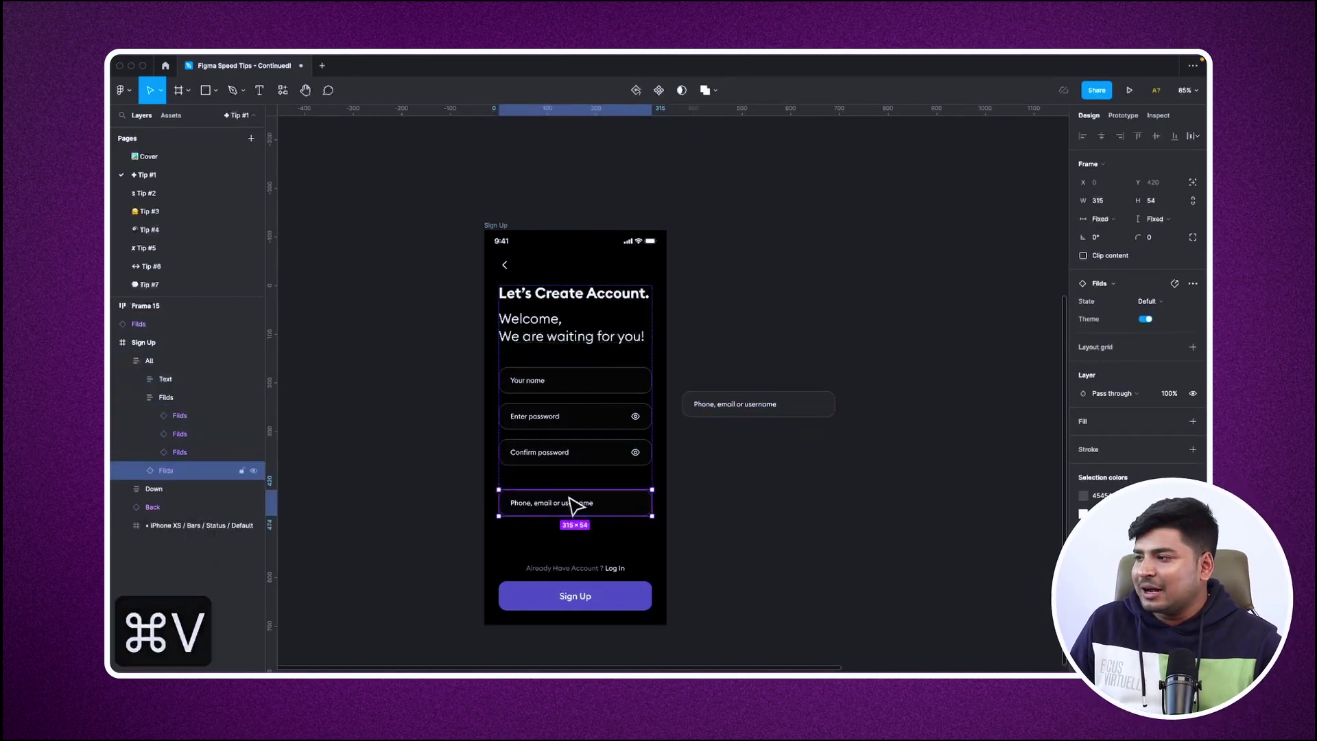
pyautogui.press('super+x')
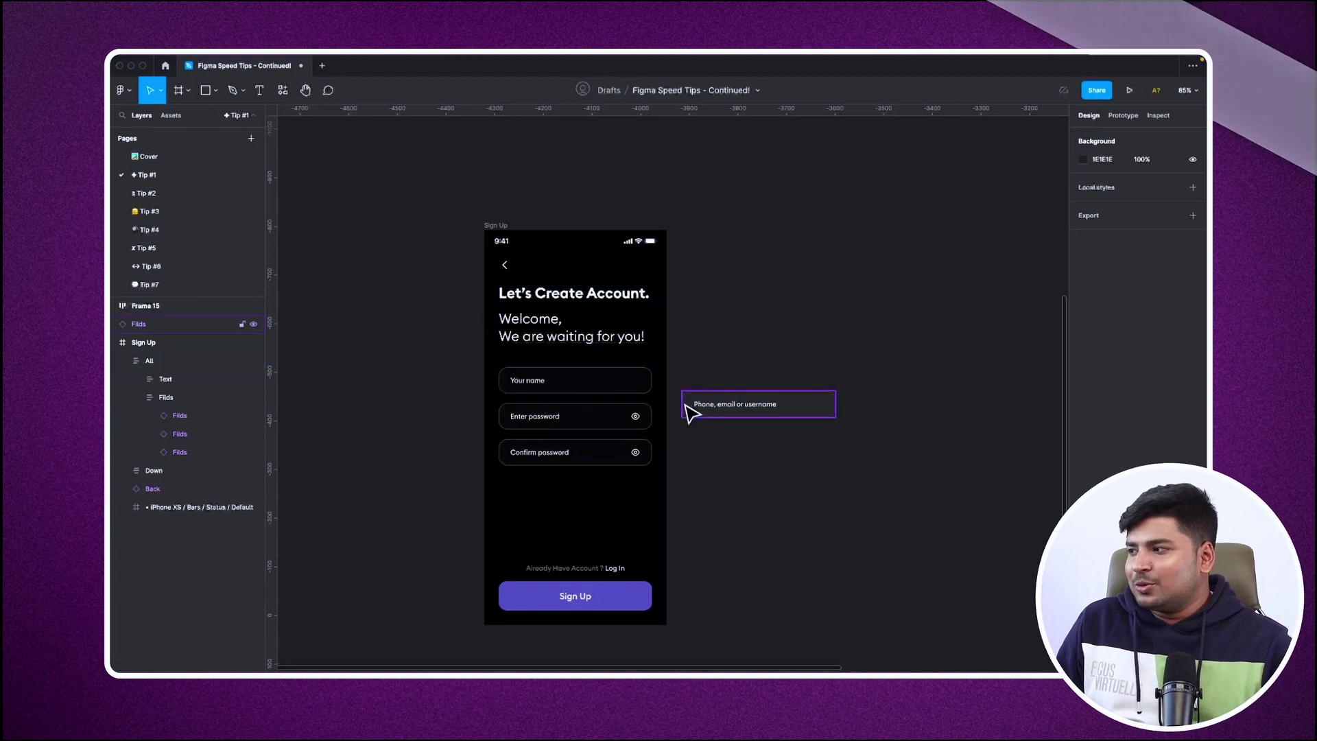
pyautogui.moveTo(706, 412); pyautogui.dragTo(580, 399)
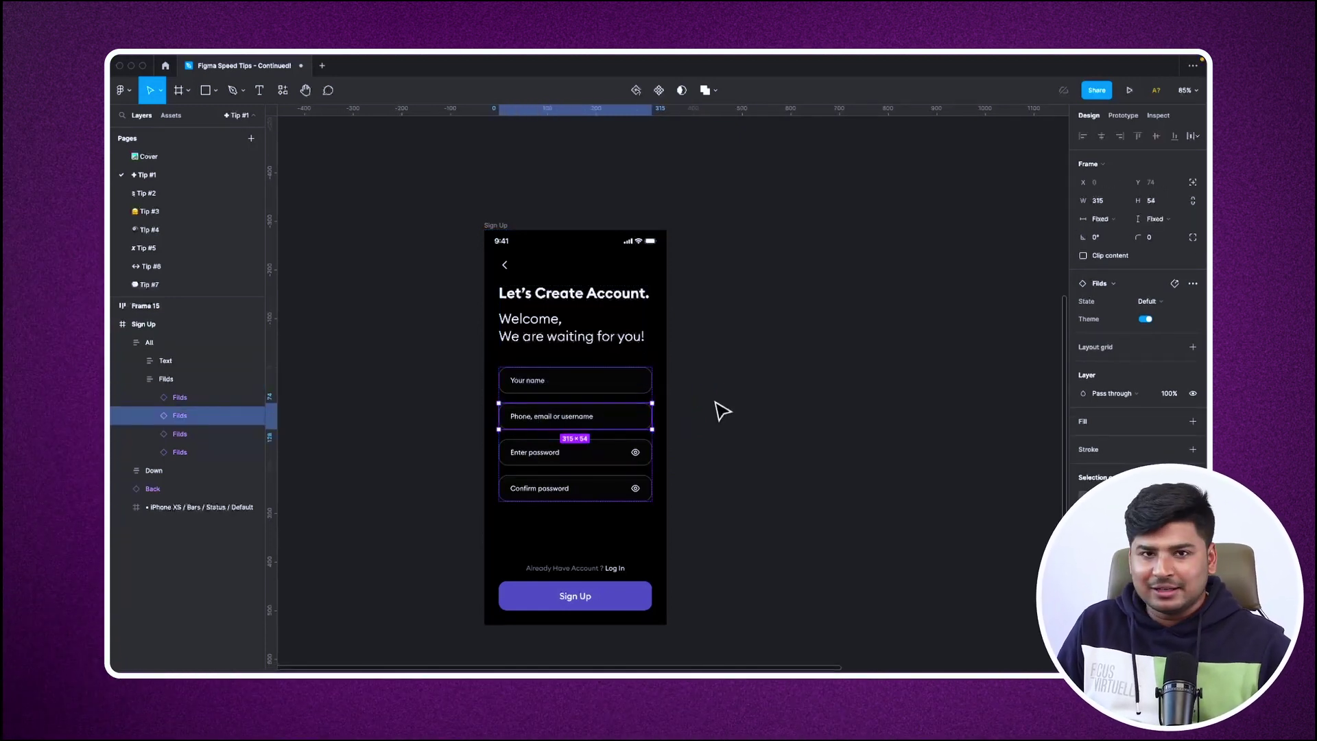
pyautogui.press('super+z')
# Step: Cut the Phone field from beside the mockup and paste it below Your name
pyautogui.click(738, 404)
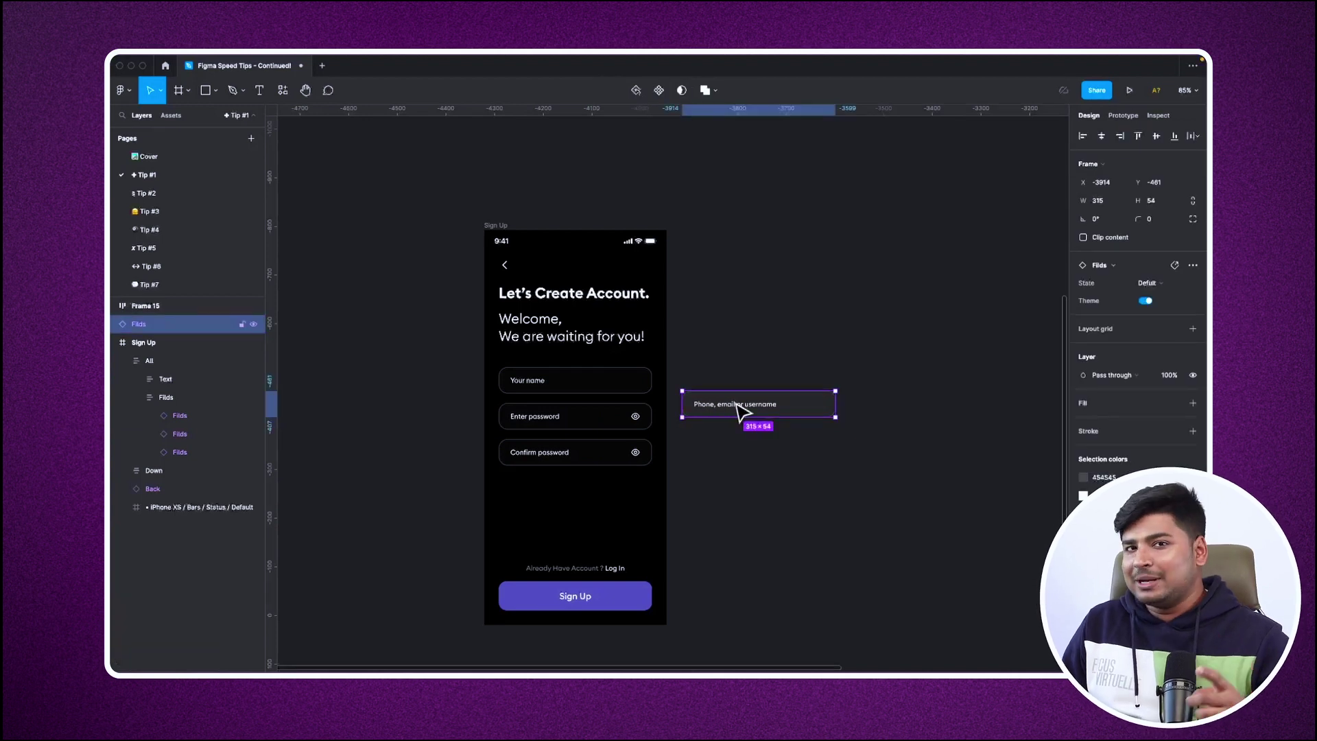
pyautogui.press('super+x')
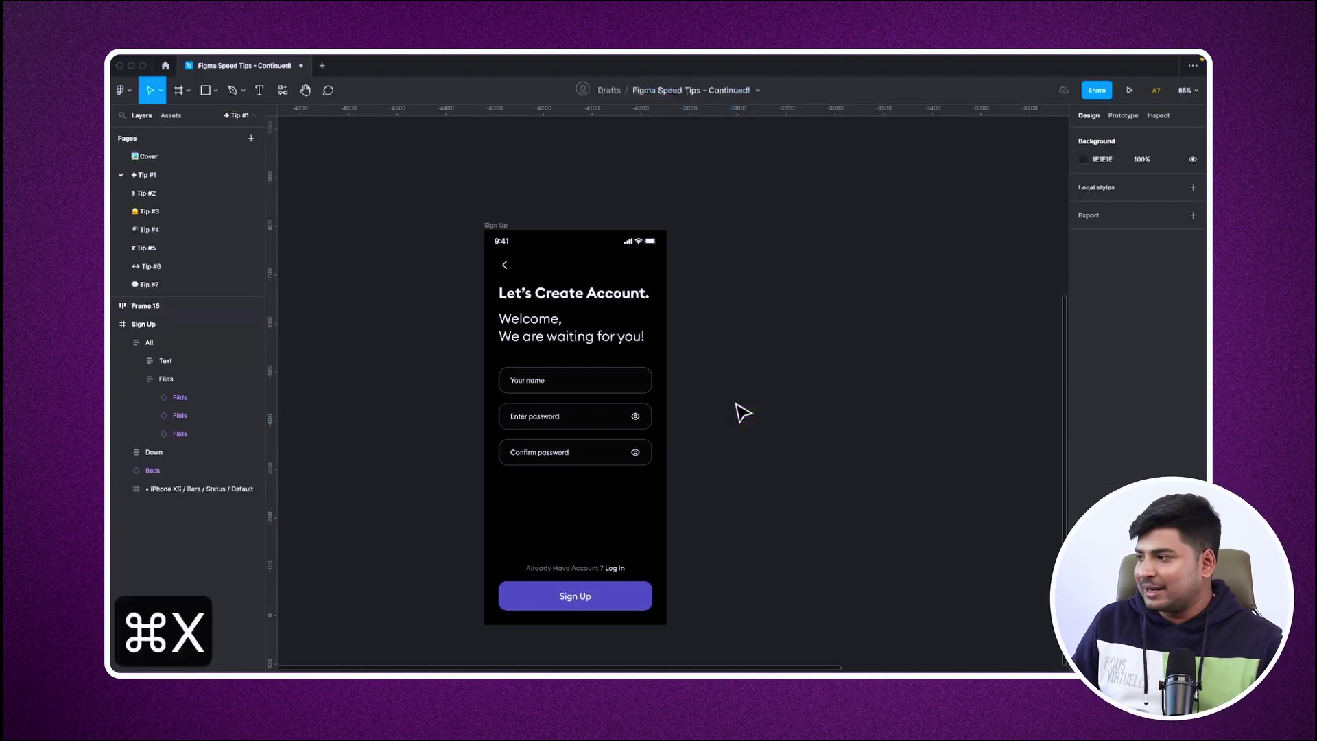
pyautogui.click(604, 390)
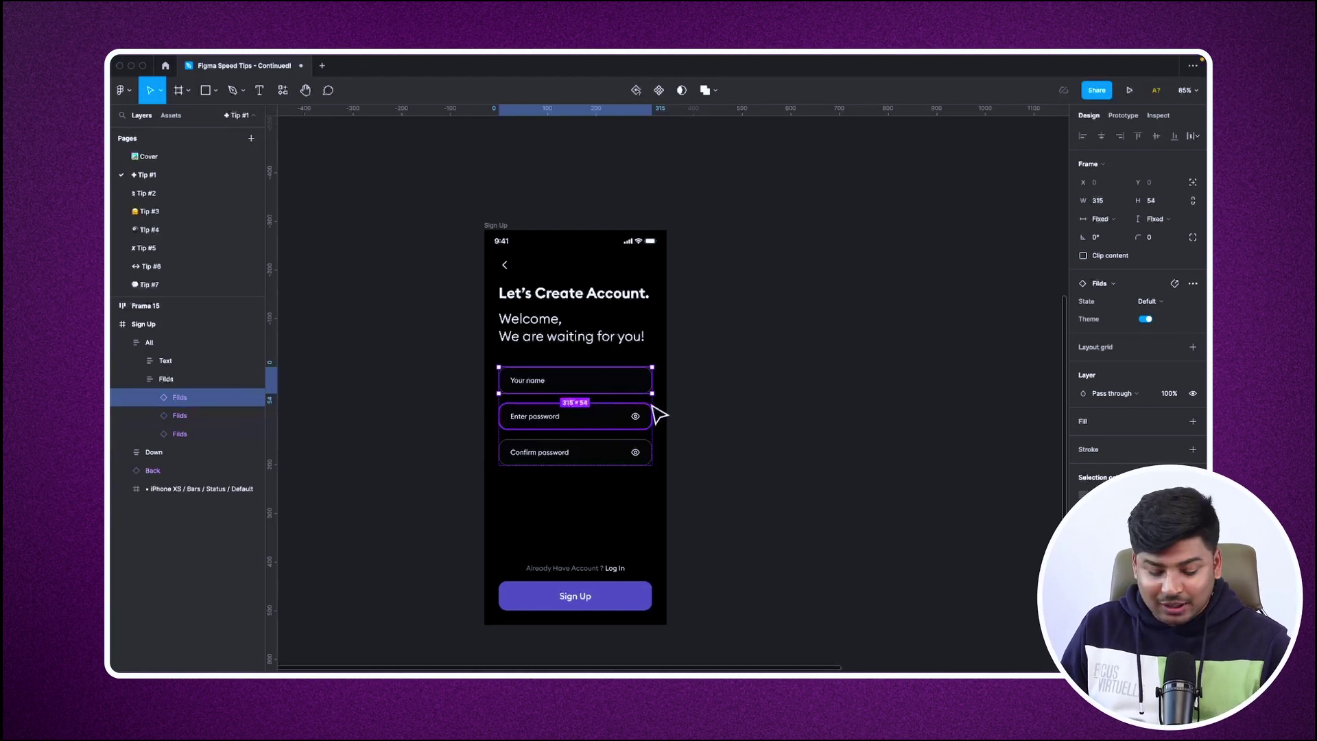
pyautogui.press('super+v')
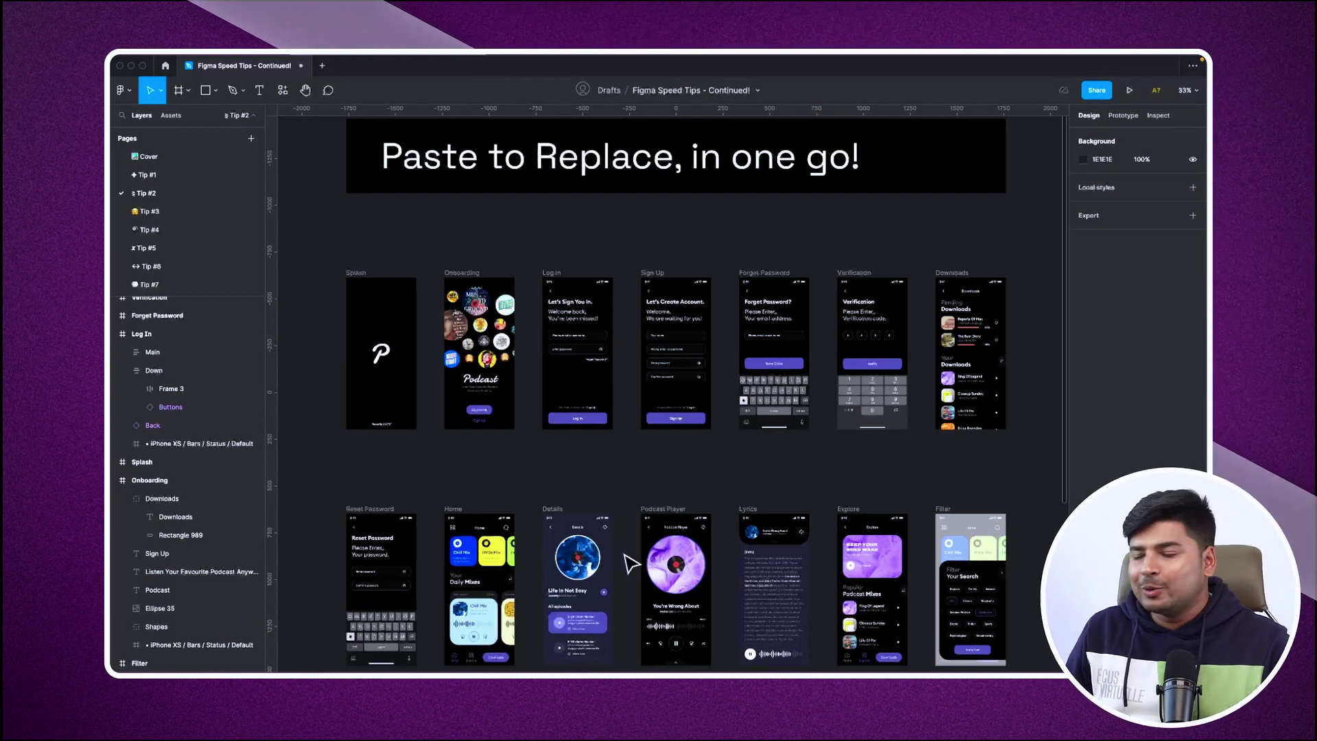
# Step: Copy the Log In button and paste it over the Onboarding screen's Downloads button with ⇧⌘R
pyautogui.scroll(5, 459, 397)
pyautogui.scroll(2, 470, 424)
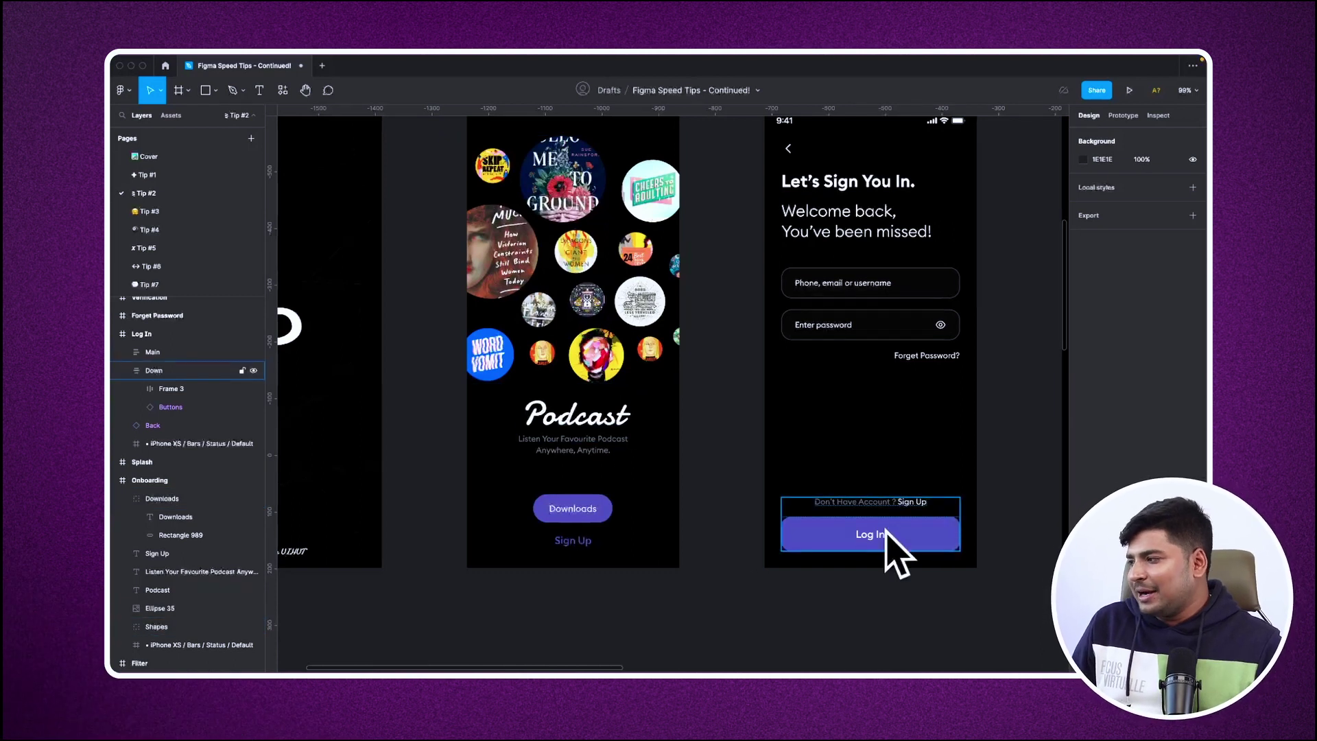
pyautogui.click(863, 542)
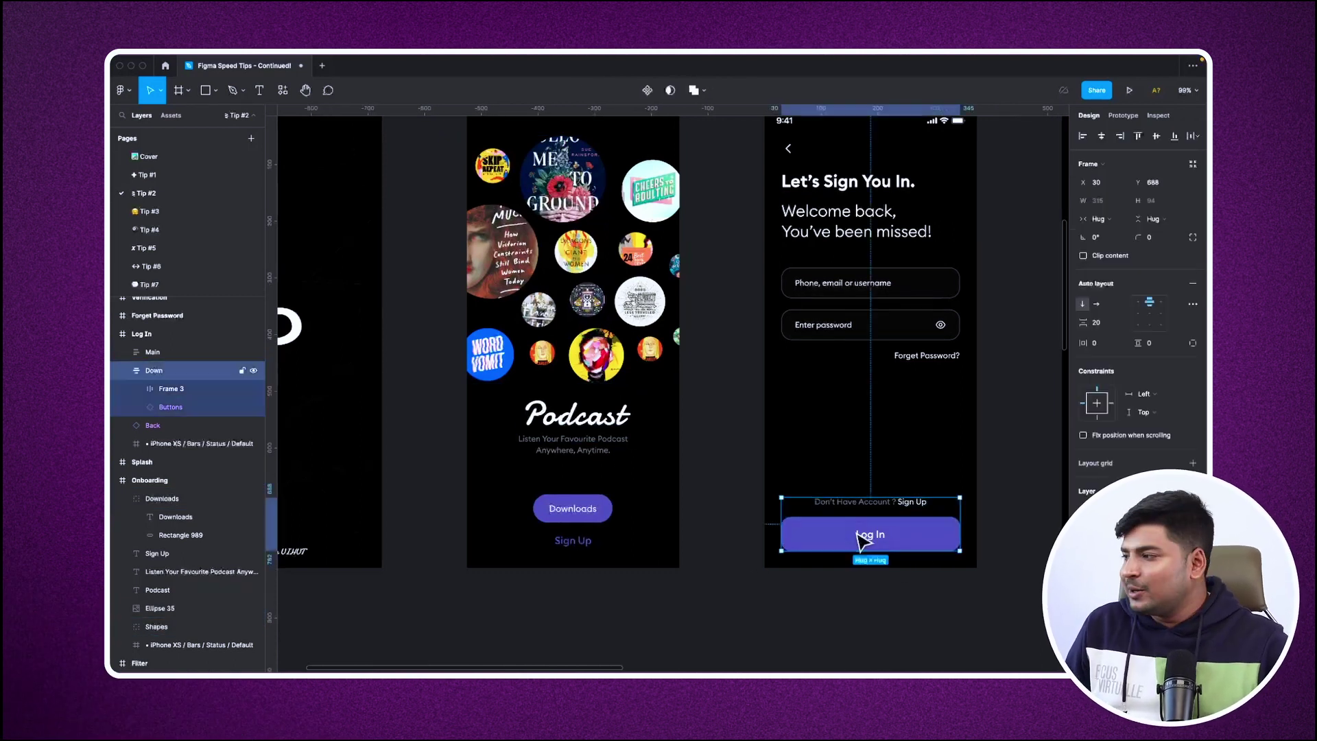
pyautogui.doubleClick(867, 537)
pyautogui.press('super+c')
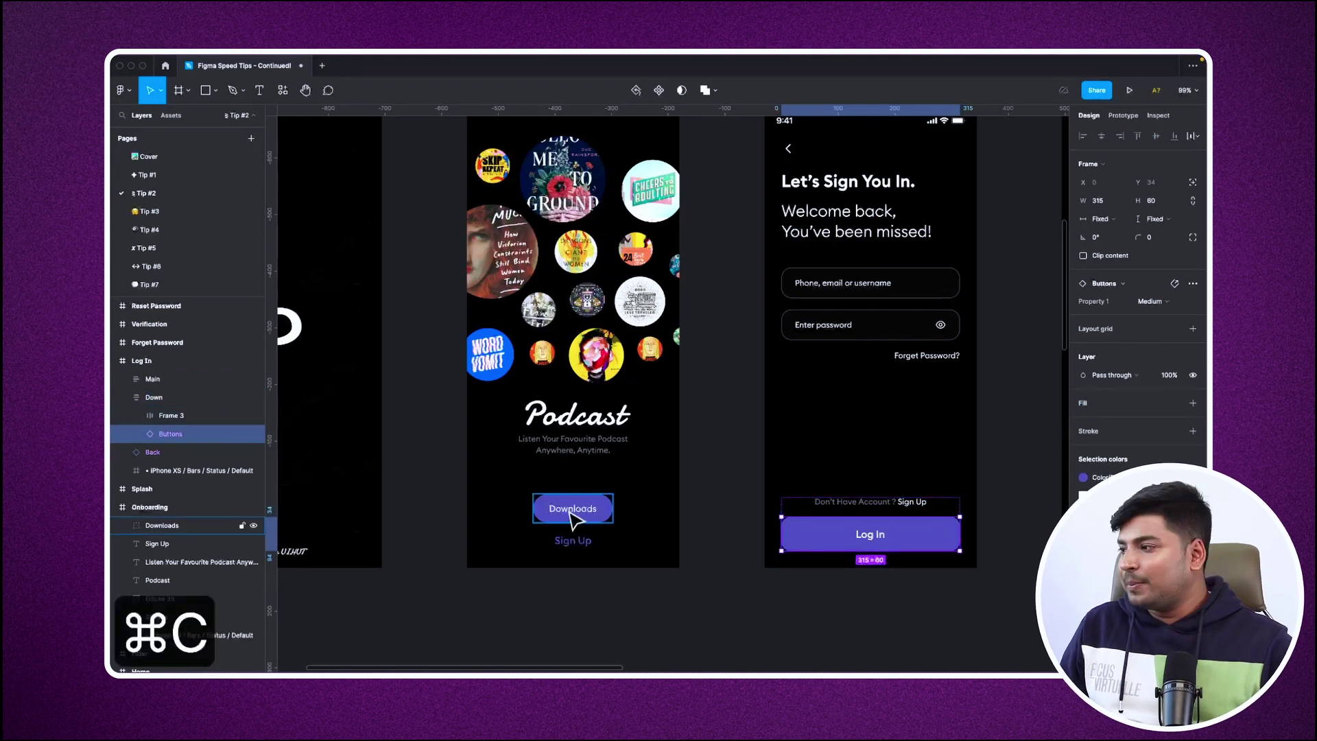
pyautogui.click(586, 511)
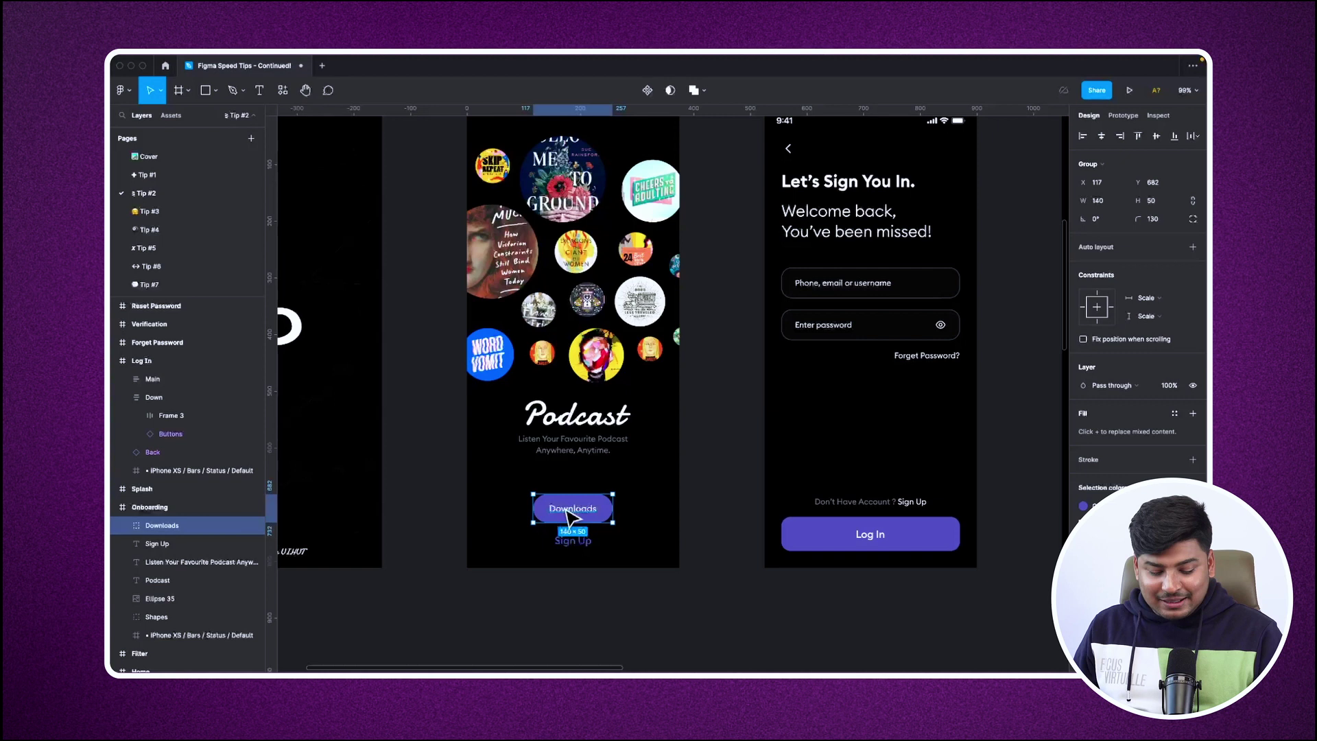
pyautogui.press('super+shift+r')
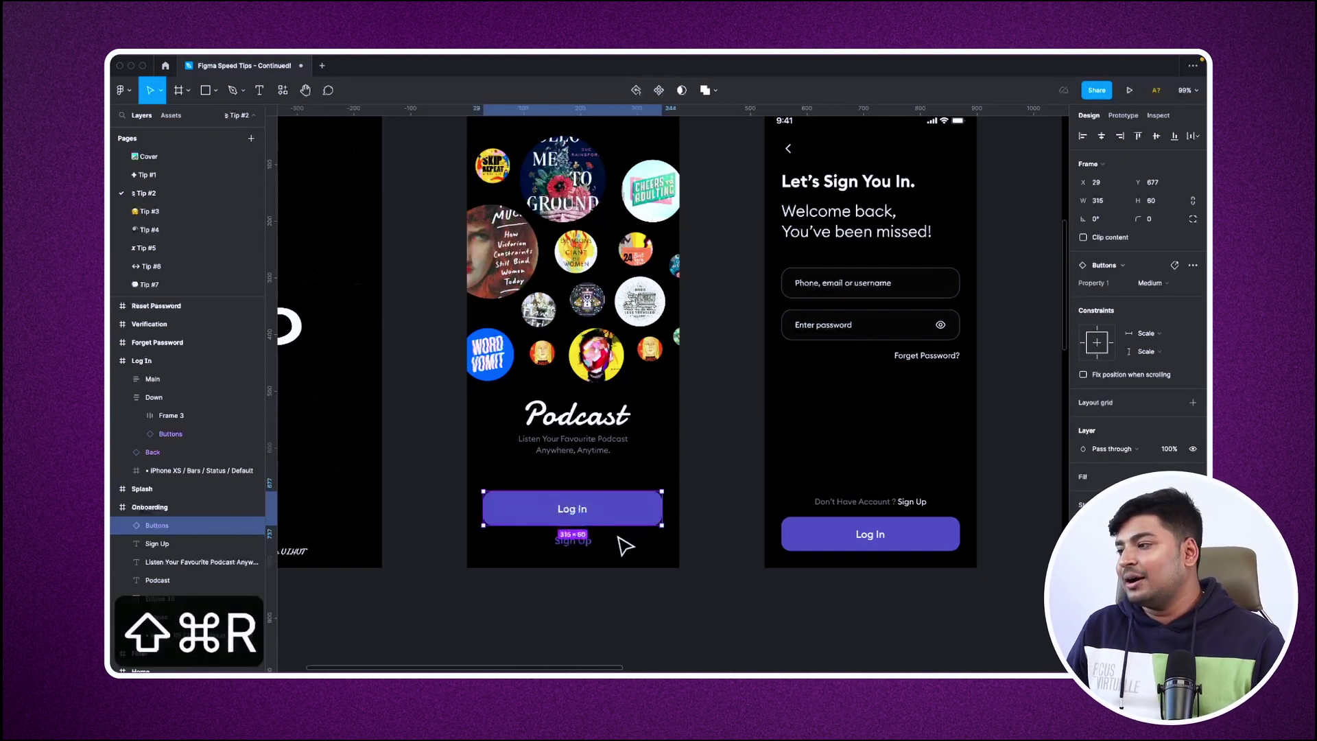
pyautogui.press('Escape')
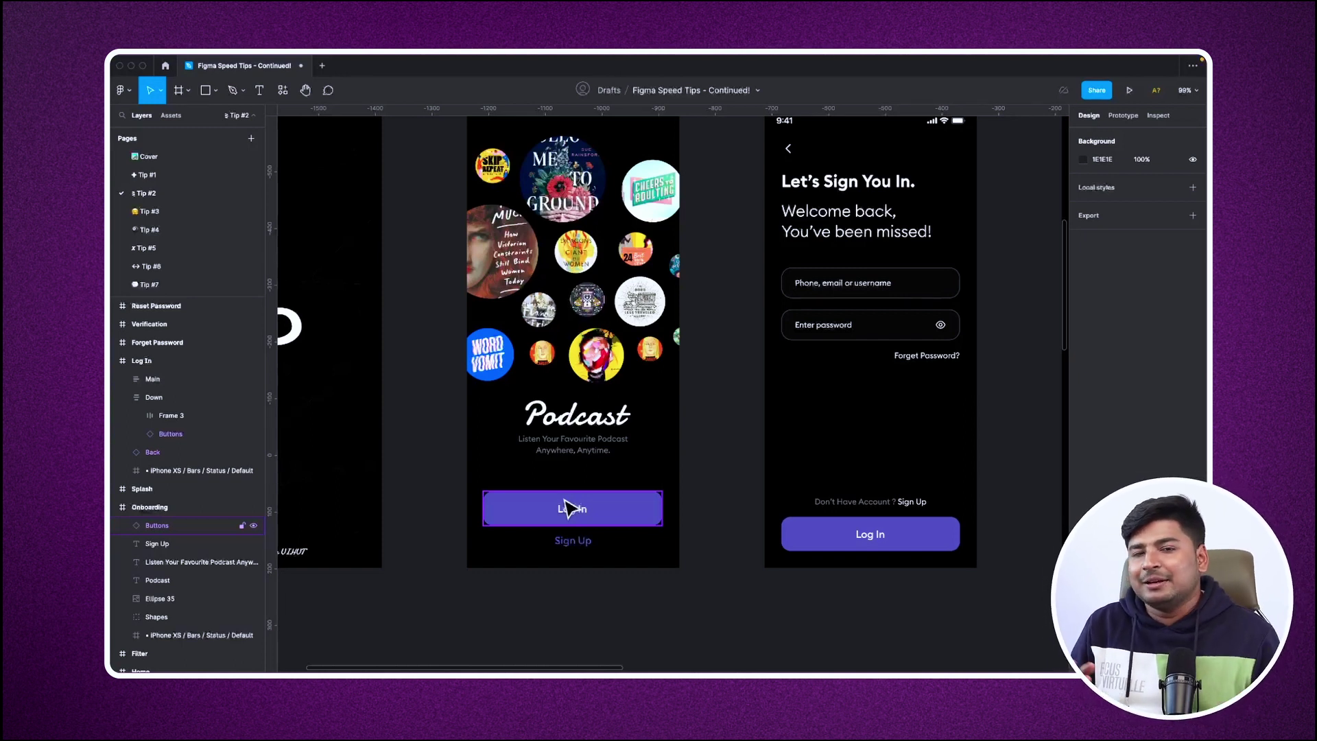
# Step: Select every matching button instance using the 'Select all with same properties' quick action
pyautogui.scroll(-3, 567, 507)
pyautogui.rightClick(414, 441)
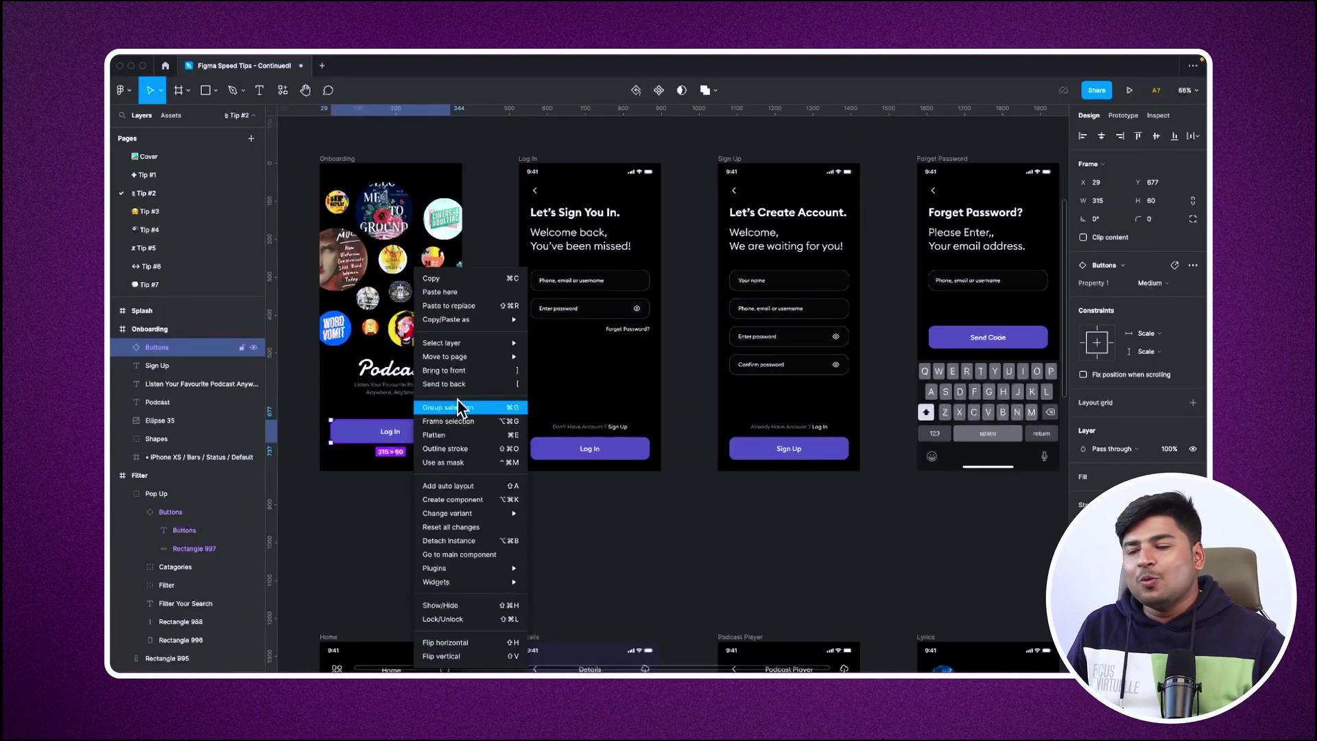
pyautogui.click(386, 471)
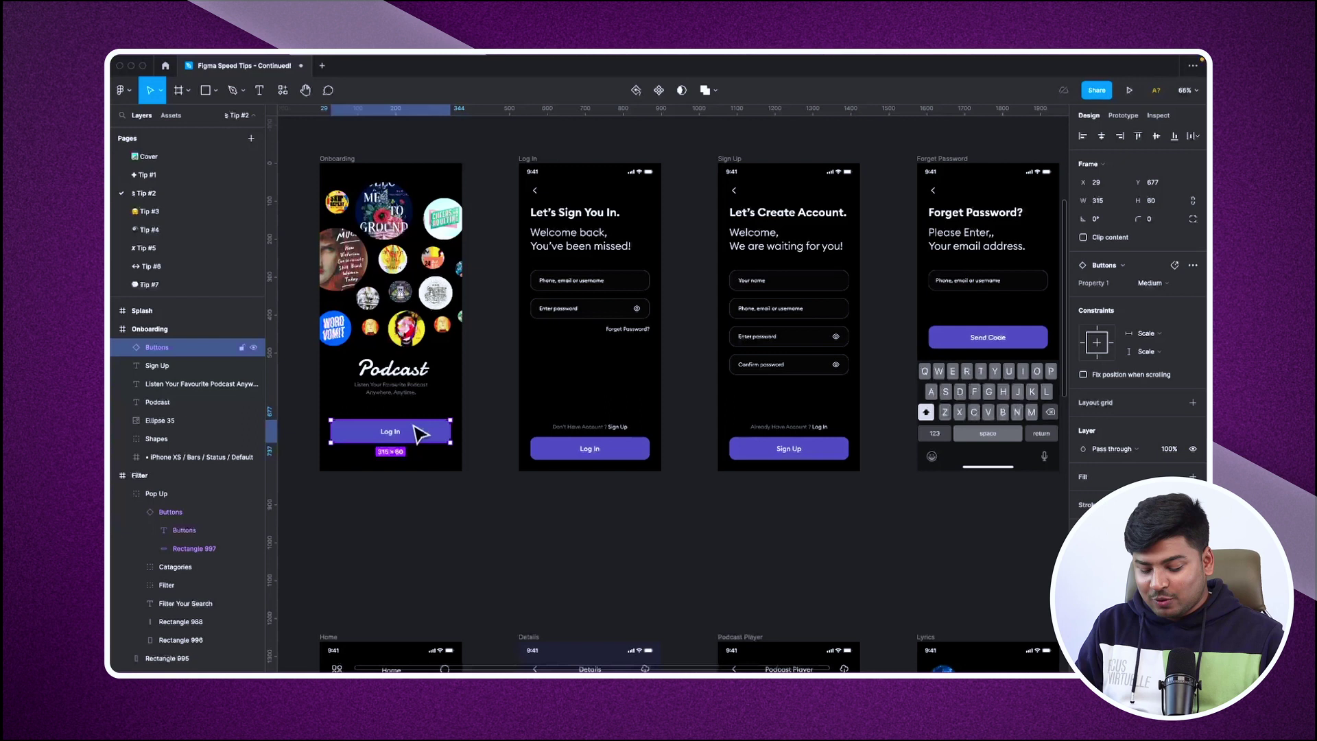
pyautogui.press('super+slash')
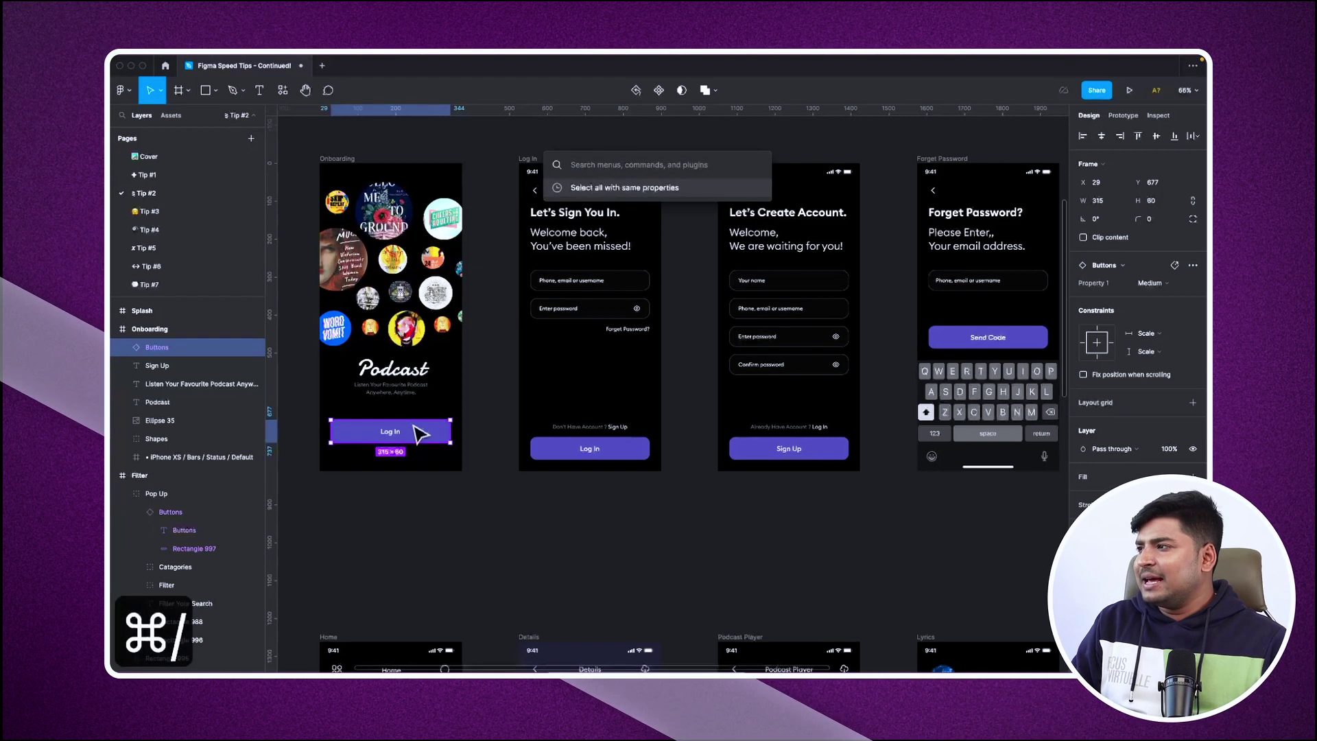
pyautogui.write('sele')
pyautogui.press('Down')
pyautogui.press('Up')
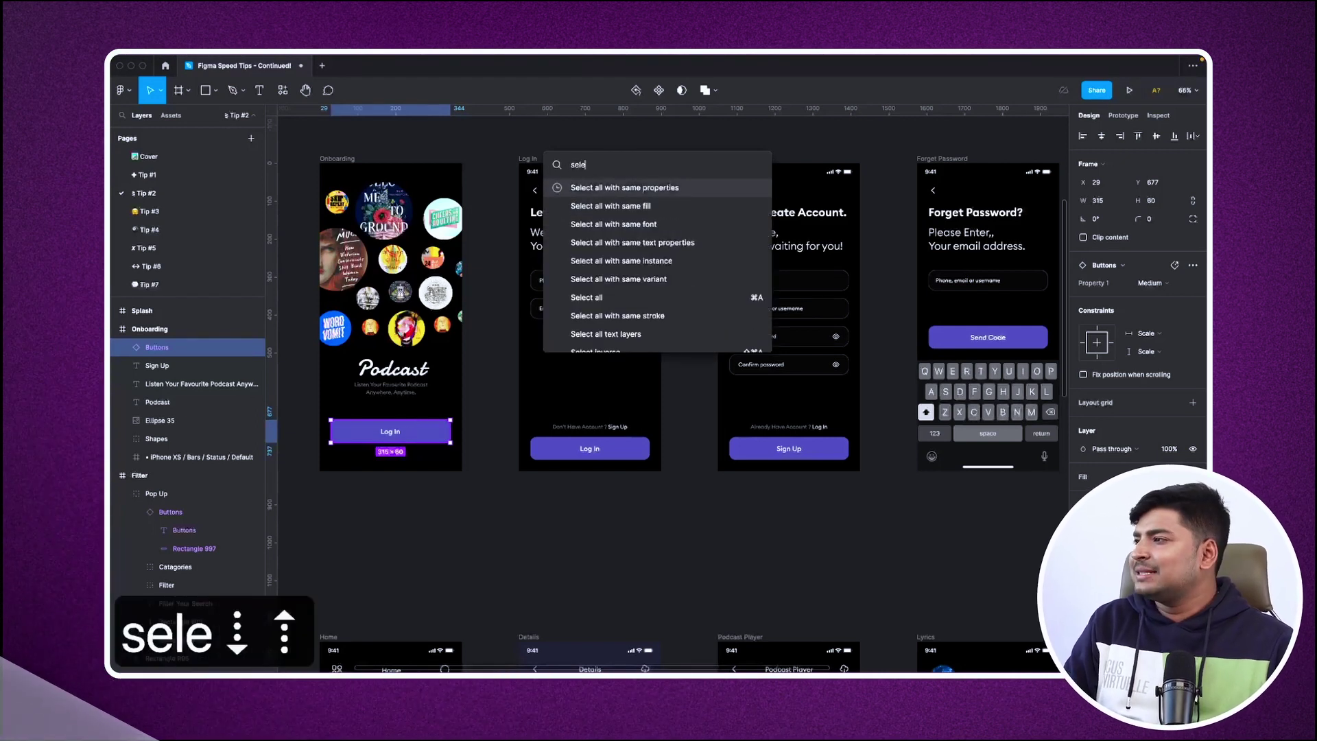
pyautogui.press('Return')
# Step: Replace all the selected buttons with the copied Apply Now button
pyautogui.scroll(-5, 416, 434)
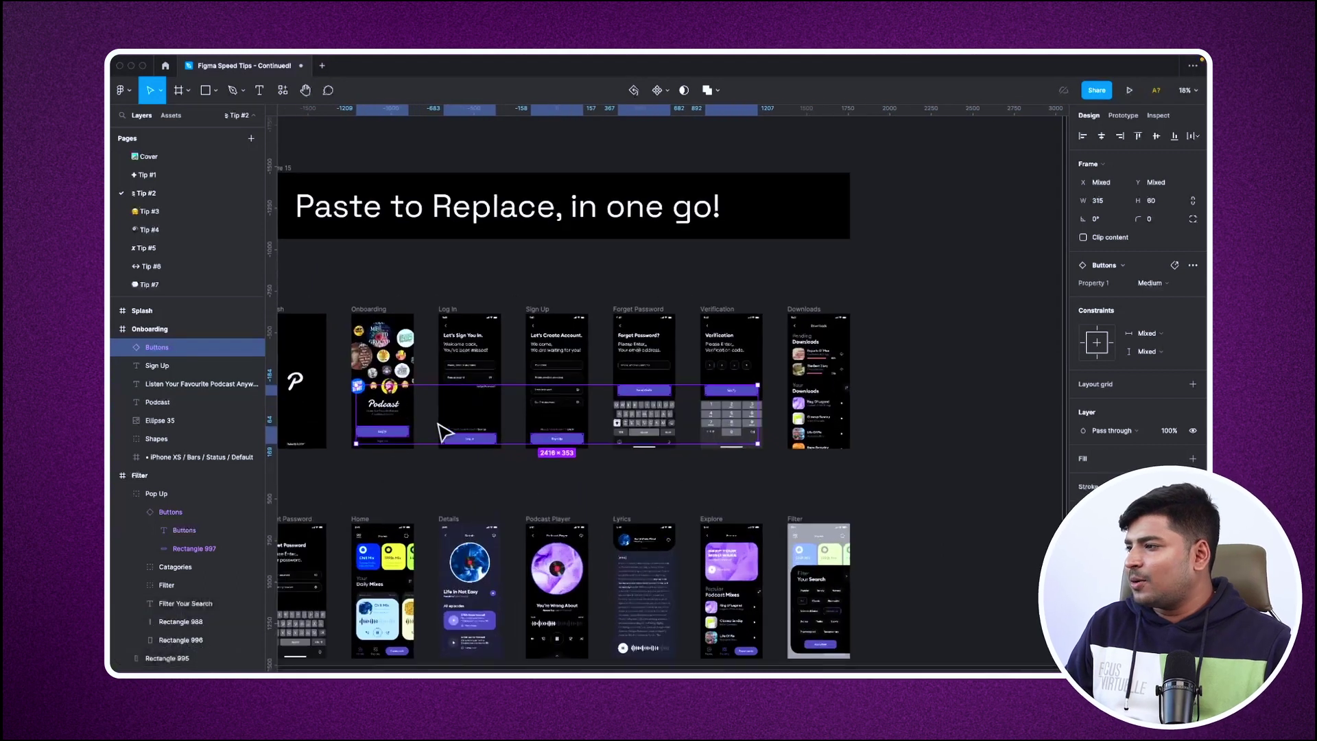
pyautogui.scroll(3, 354, 430)
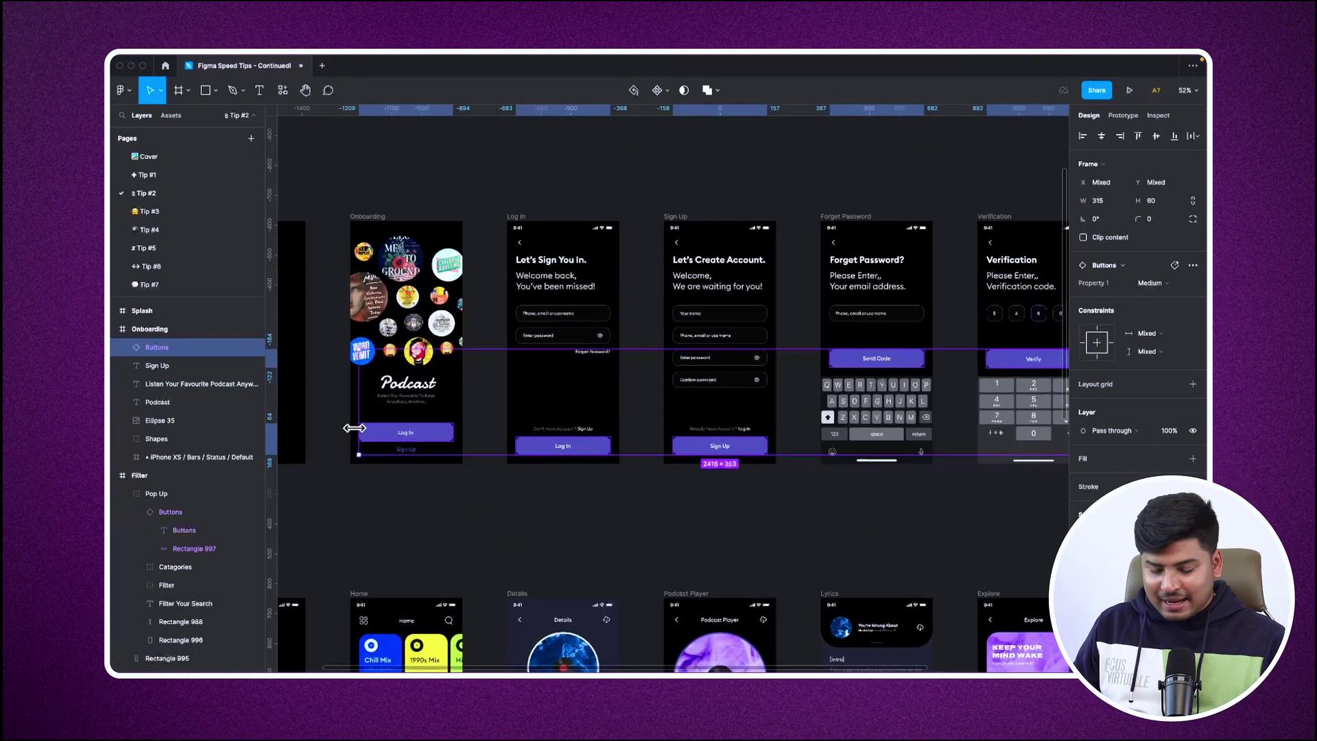
pyautogui.press('shift+super+r')
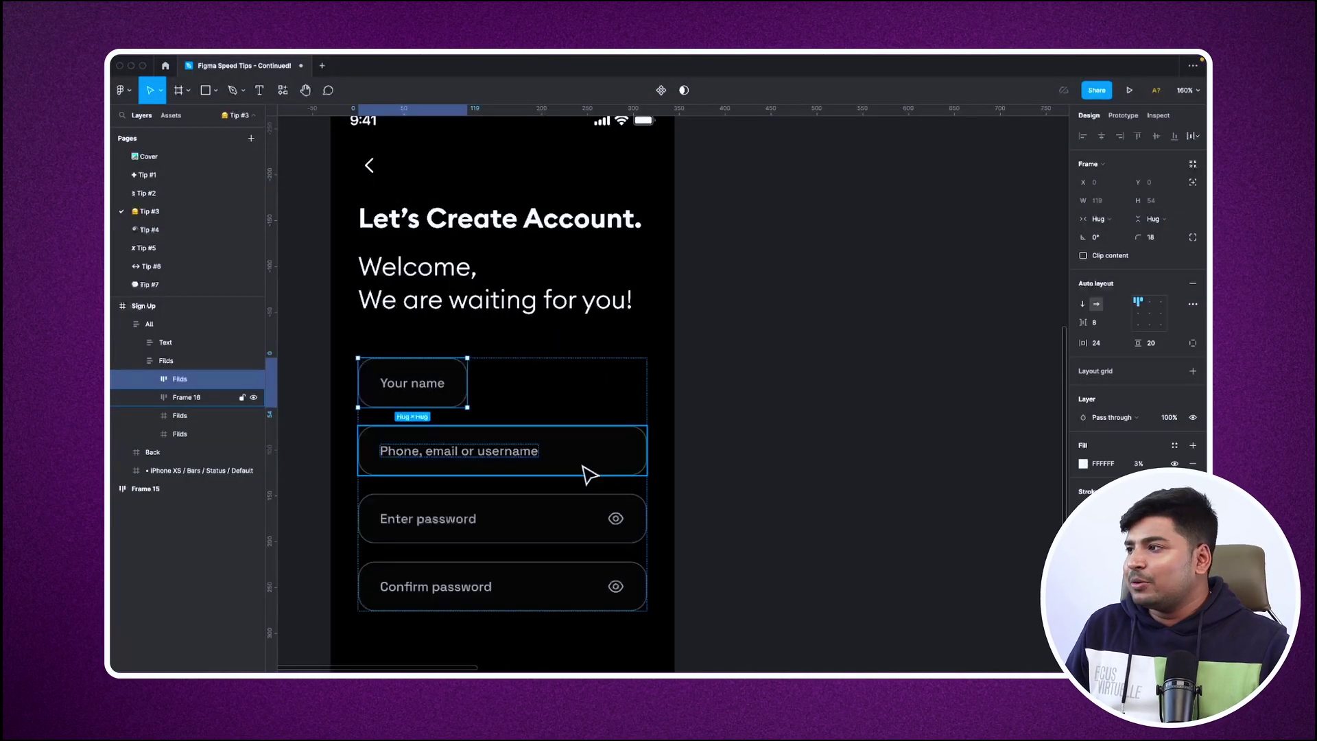
# Step: Make Your name fill the form width and the Phone field hug its text
pyautogui.scroll(-10, 588, 473)
pyautogui.scroll(15, 547, 457)
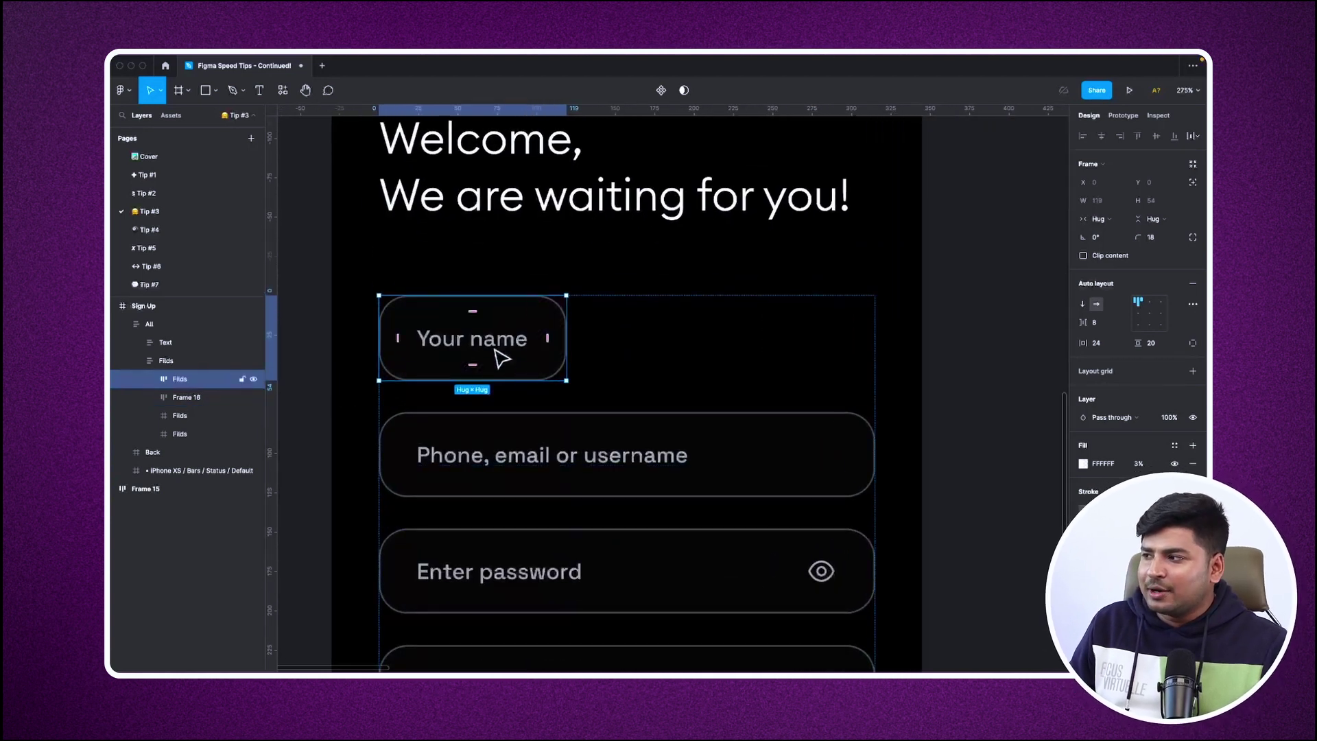
pyautogui.click(554, 470)
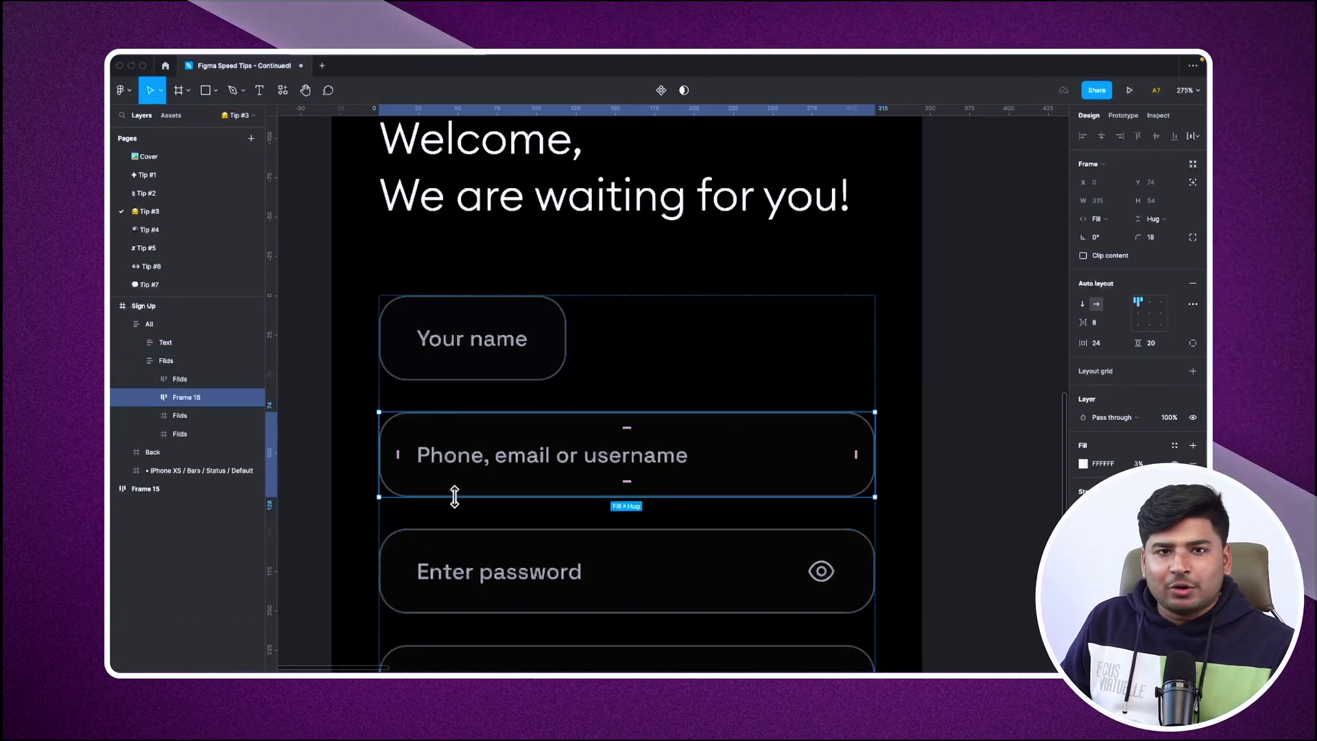
pyautogui.click(562, 341)
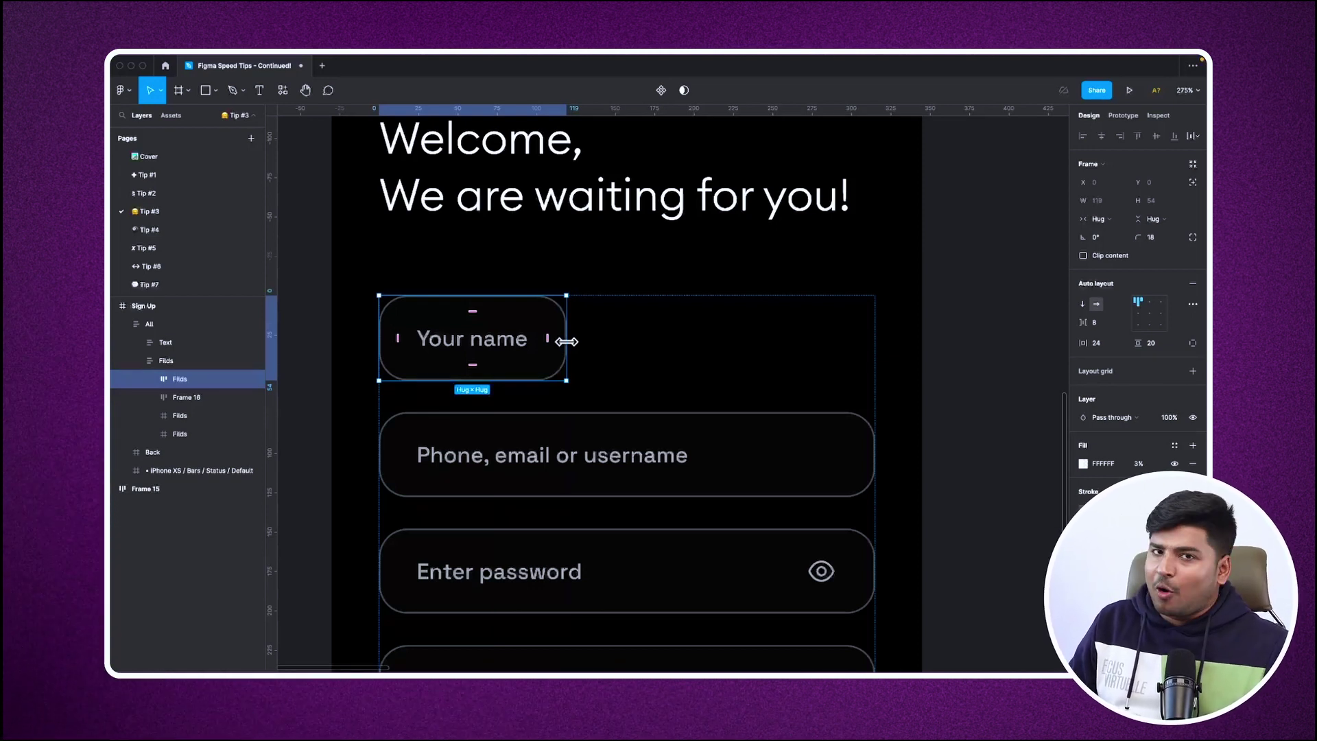
pyautogui.doubleClick(566, 341)
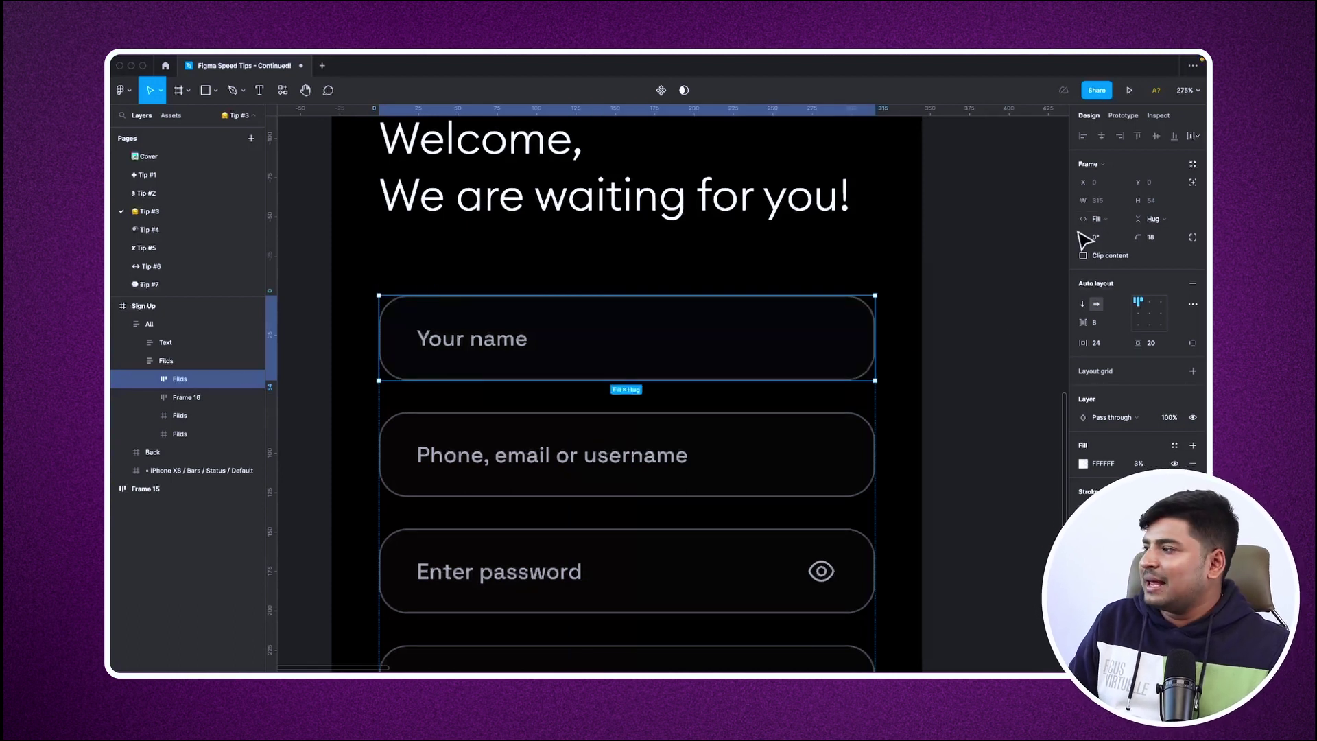
pyautogui.click(643, 488)
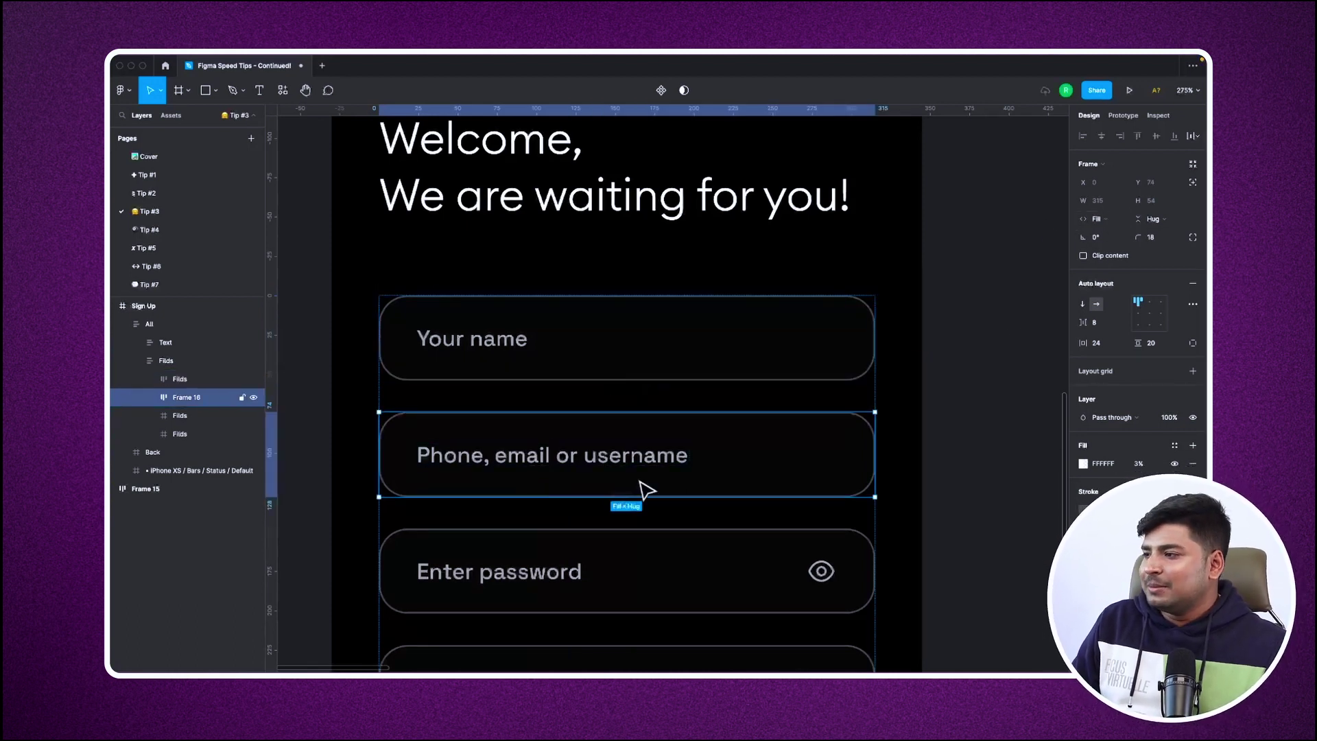
pyautogui.doubleClick(876, 465)
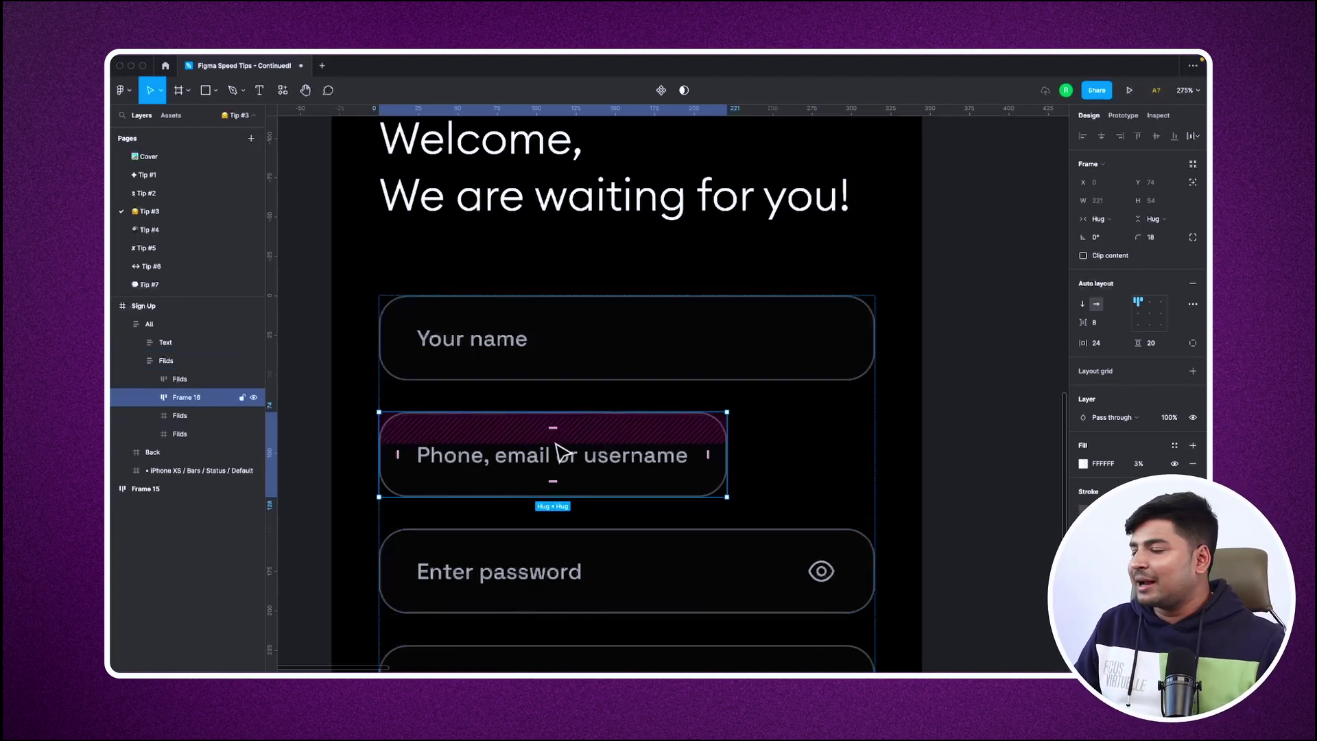
# Step: Set Your name to Hug contents, switch the Phone field to Fill, then back to Hug
pyautogui.click(659, 370)
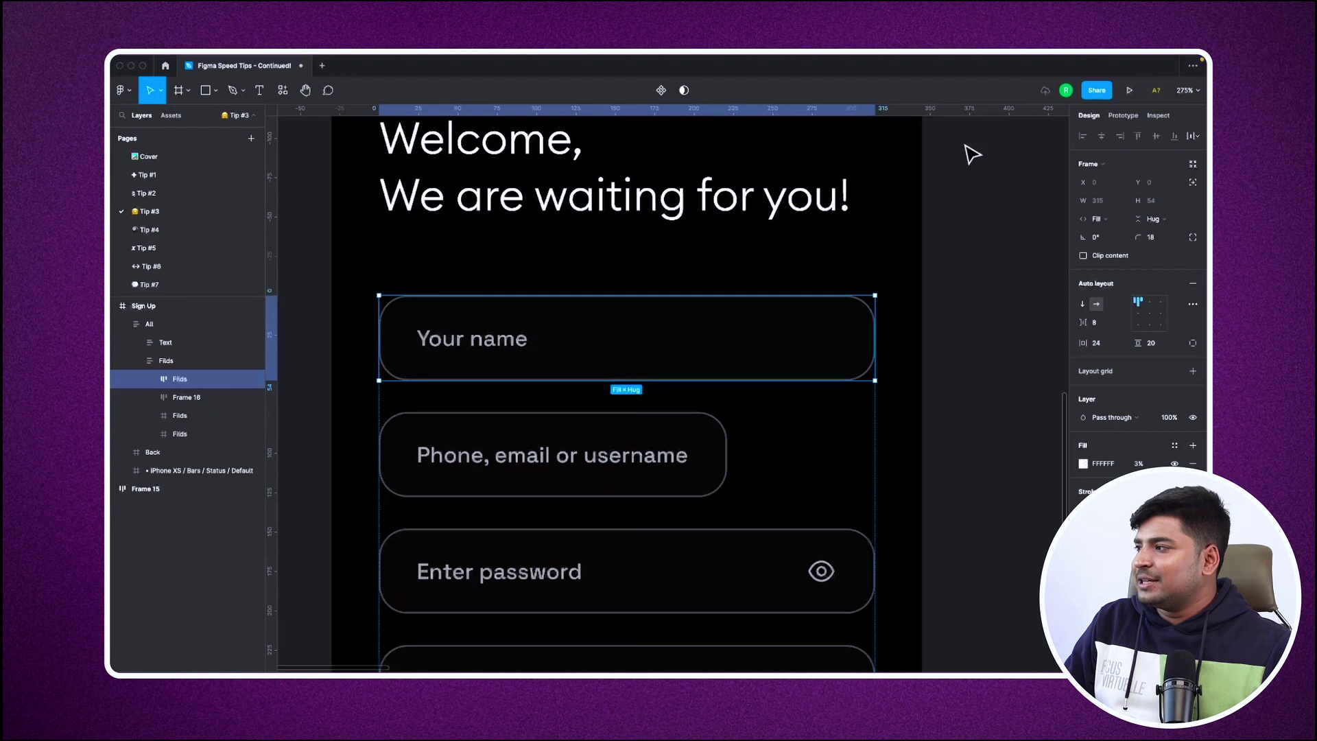
pyautogui.click(1101, 218)
pyautogui.click(1108, 205)
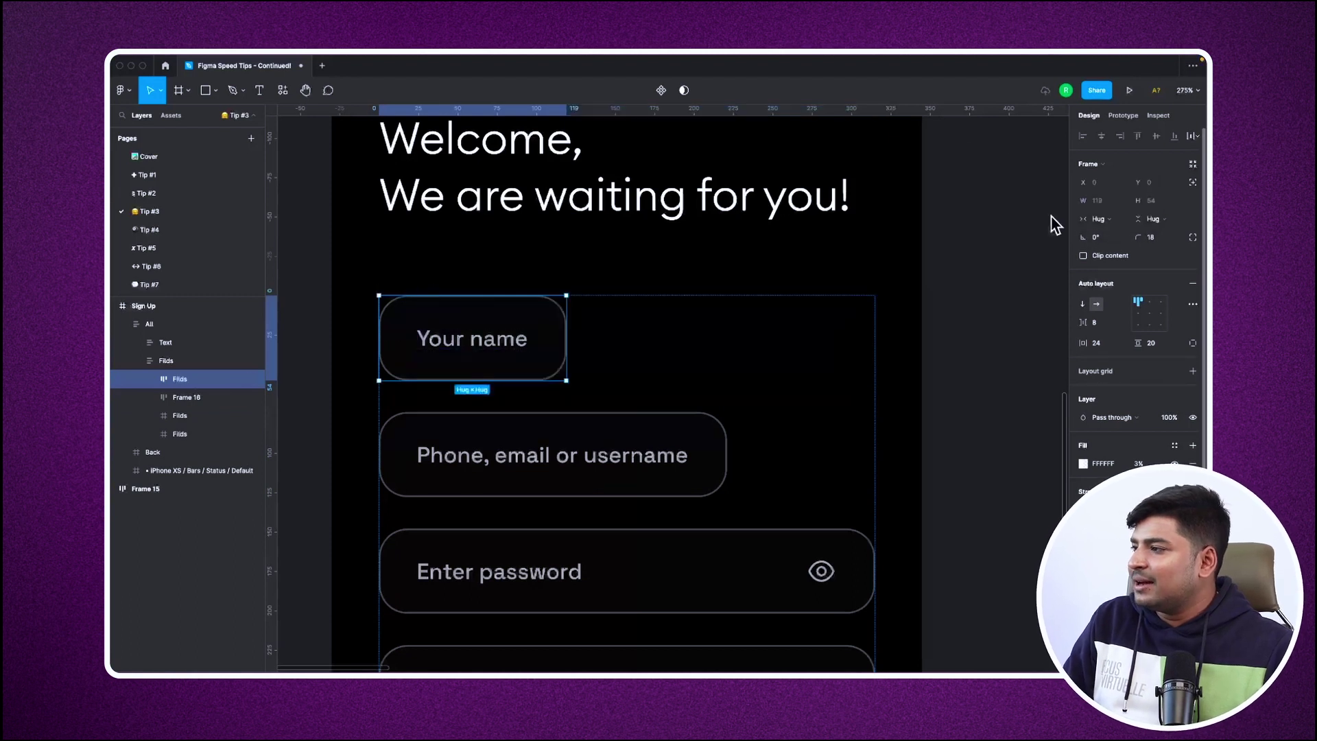
pyautogui.click(664, 435)
pyautogui.click(1098, 218)
pyautogui.click(1114, 221)
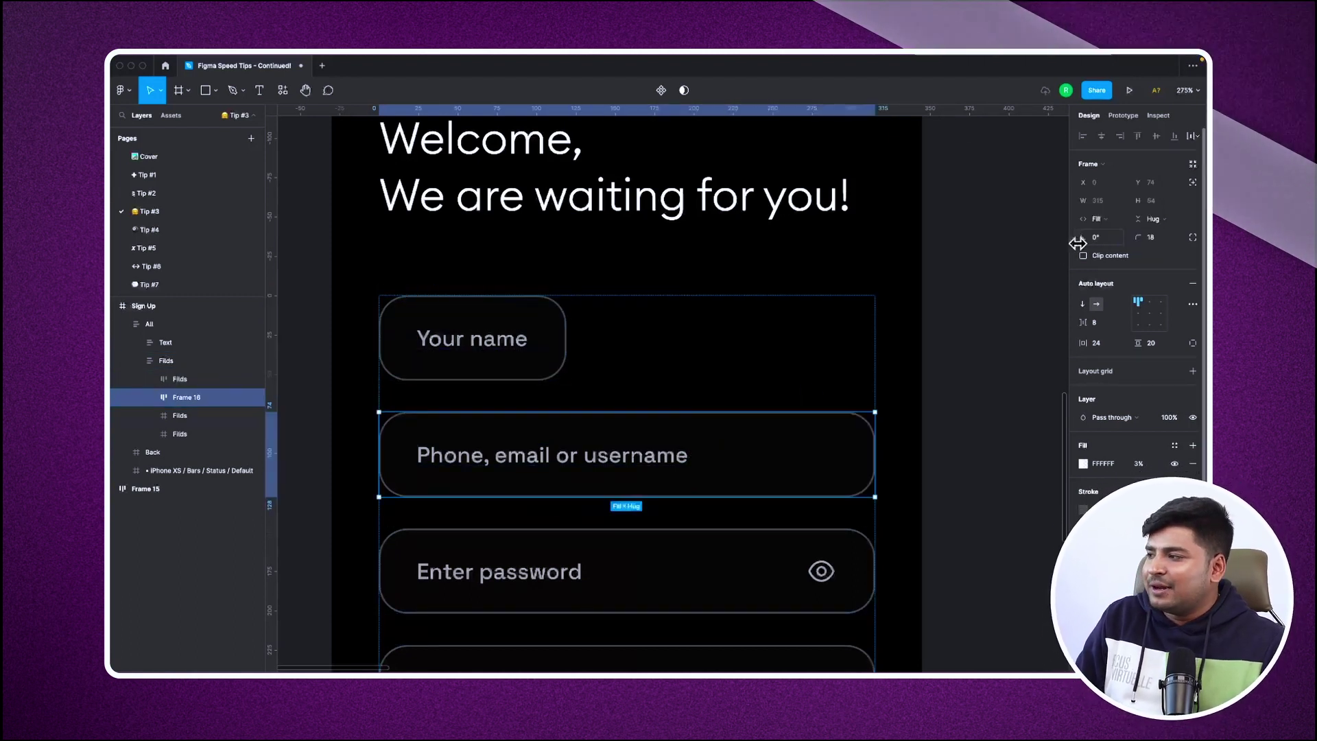
pyautogui.doubleClick(875, 459)
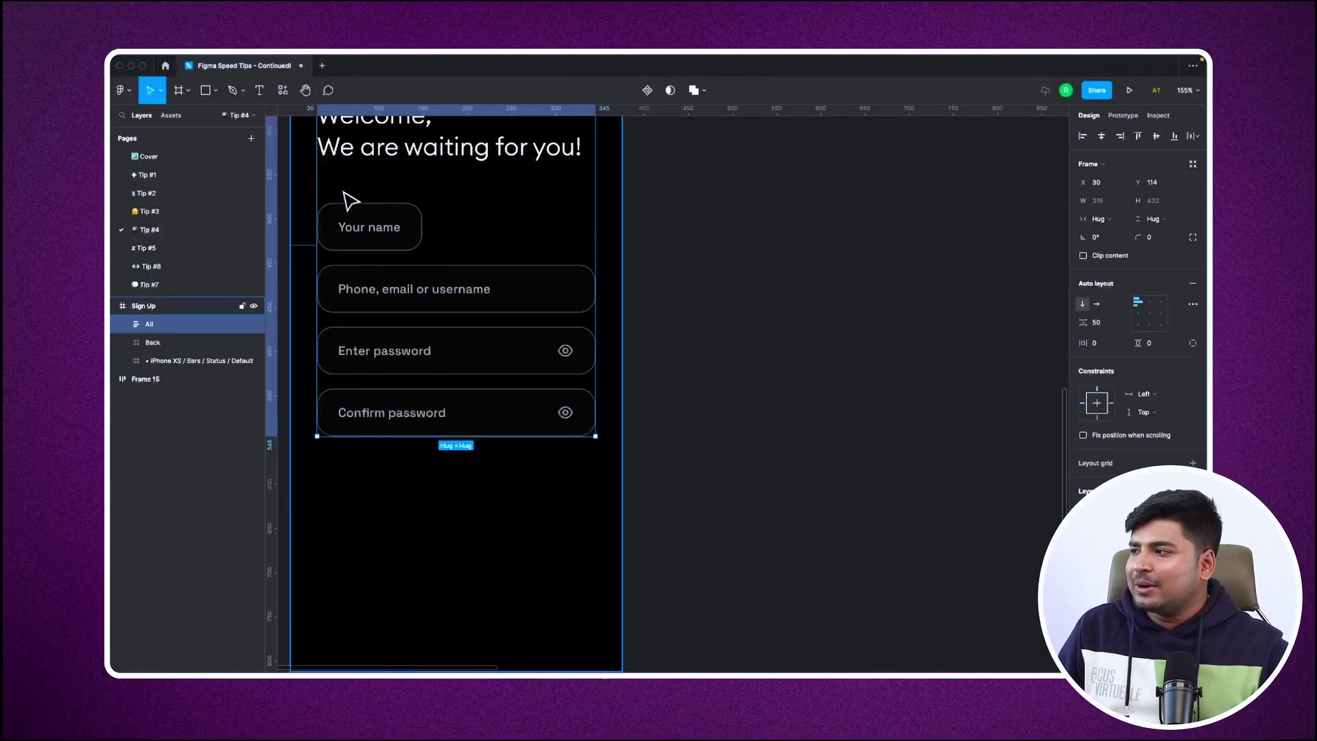
pyautogui.scroll(5, 347, 200)
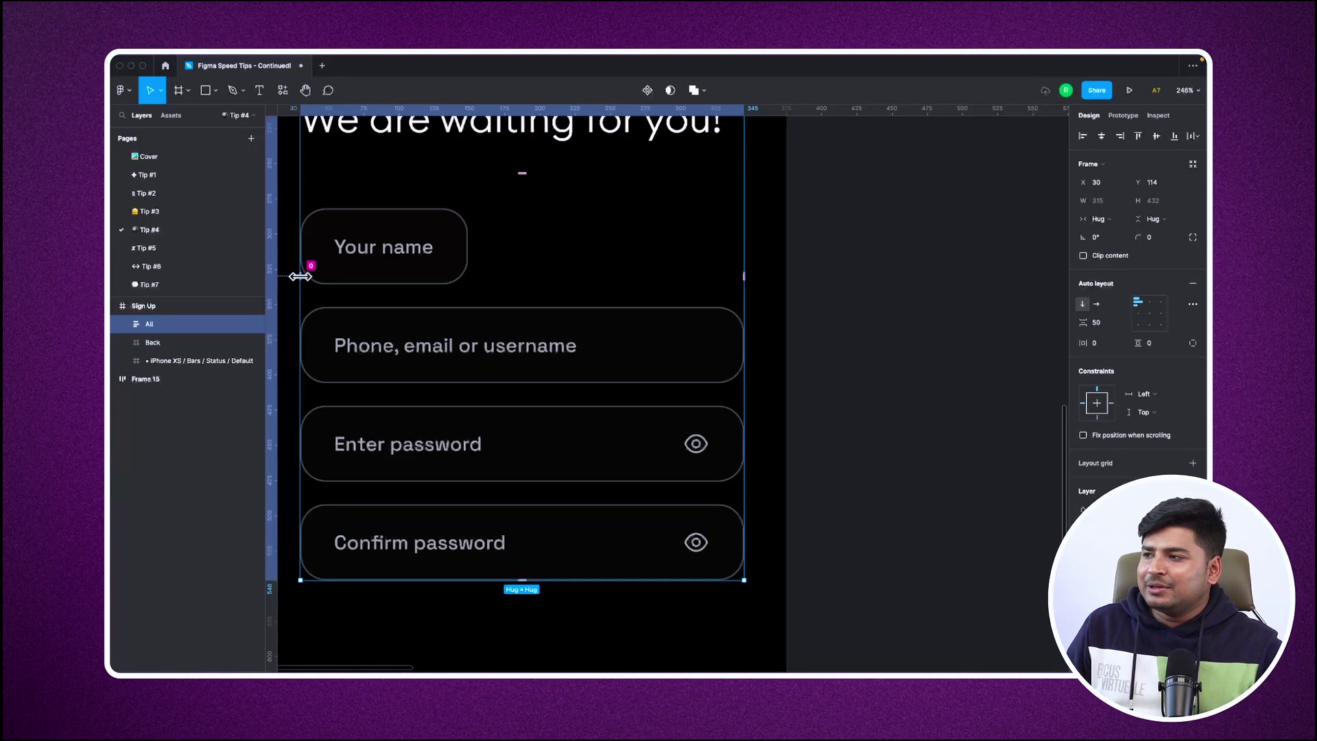
pyautogui.moveTo(299, 275); pyautogui.dragTo(361, 291)
pyautogui.press('super+z')
pyautogui.scroll(2, 325, 297)
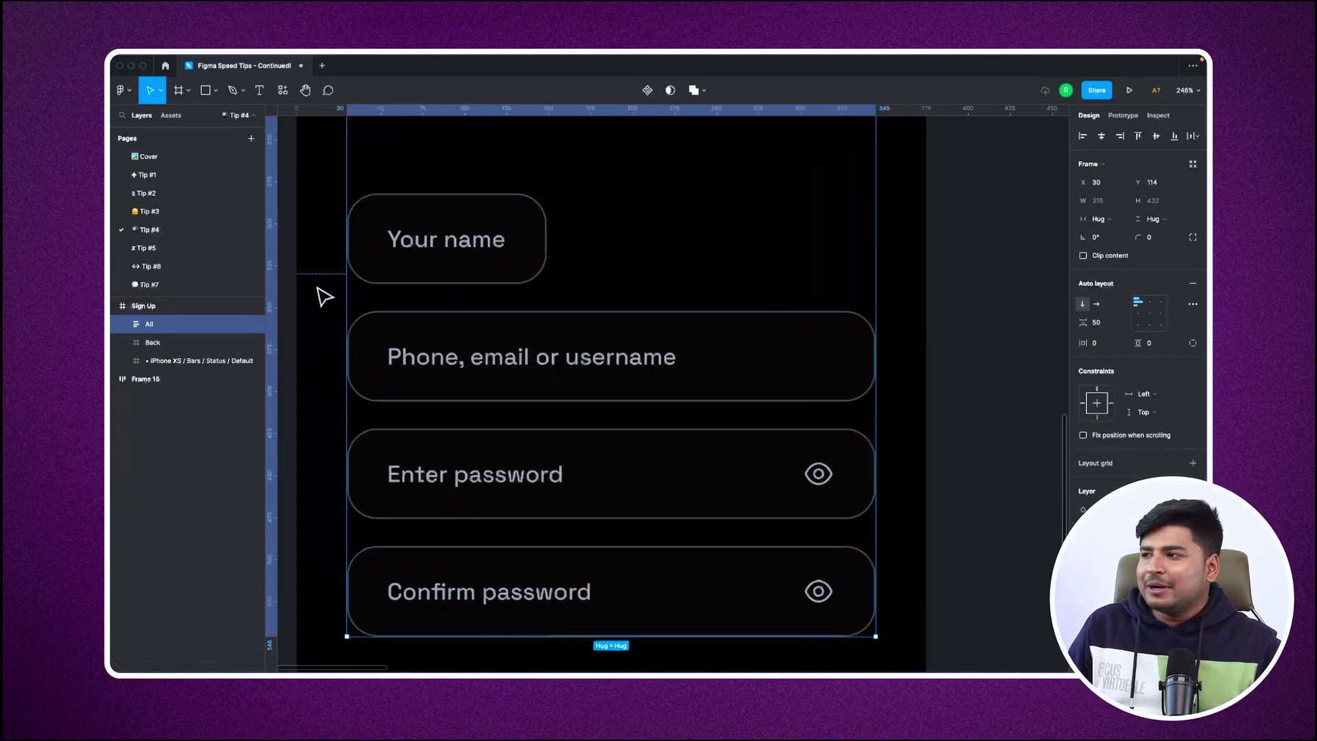
pyautogui.scroll(4, 325, 297)
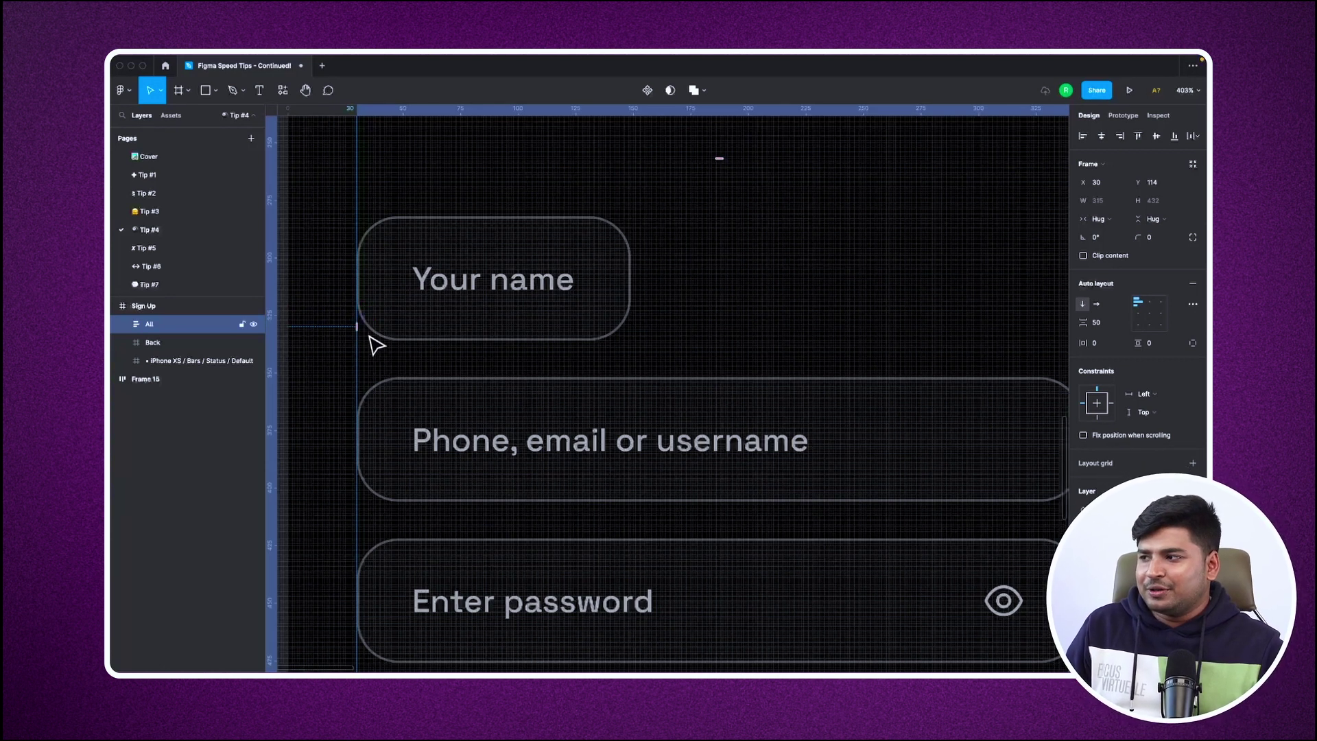
pyautogui.moveTo(374, 331); pyautogui.dragTo(428, 336)
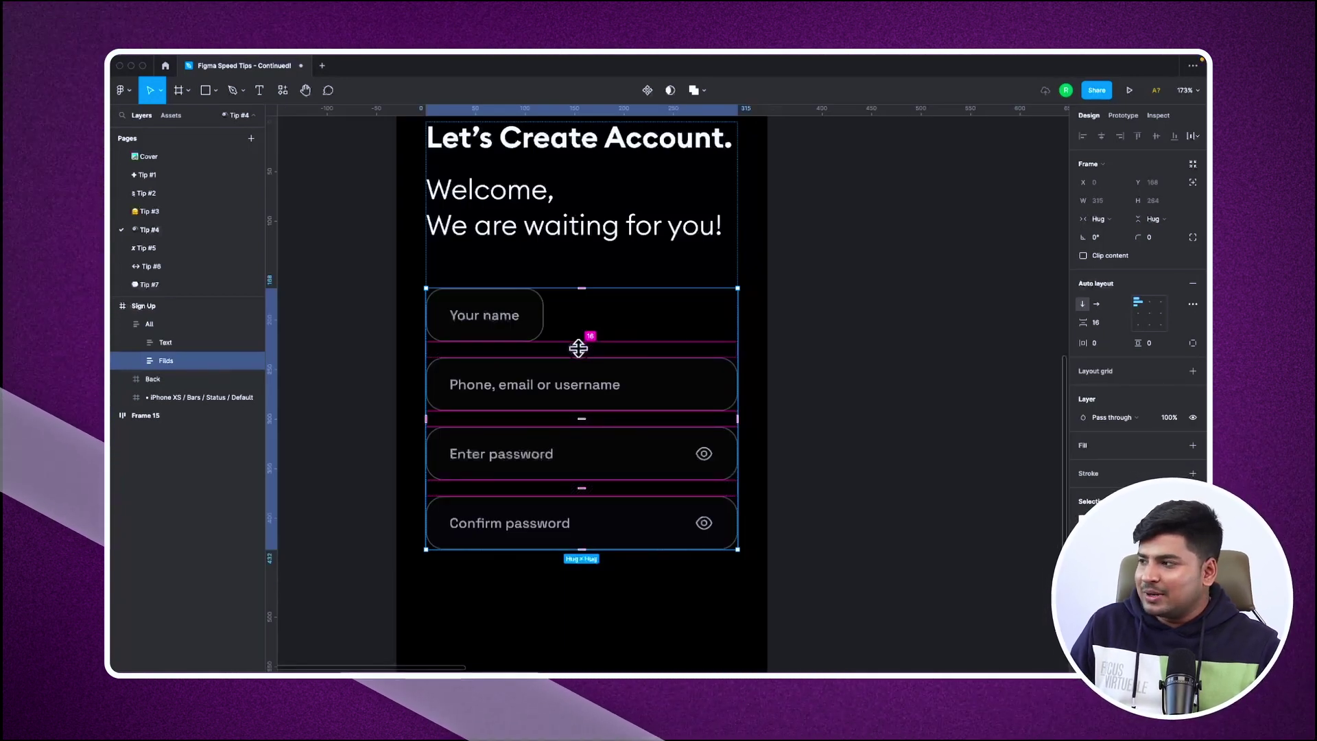
pyautogui.moveTo(579, 344)
pyautogui.mouseDown()
pyautogui.moveTo(579, 376)
pyautogui.moveTo(577, 346)
pyautogui.mouseUp()
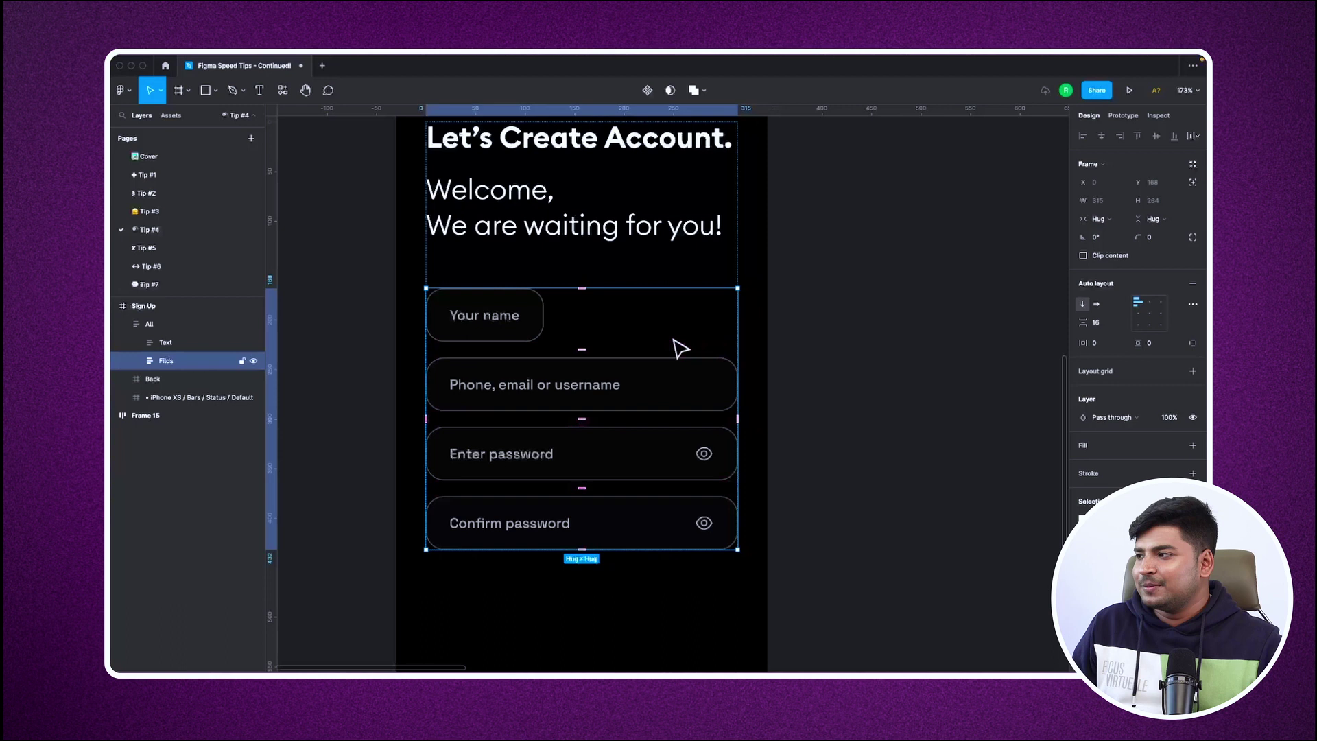
# Step: Open the Nudge amount setting from the main menu's Preferences
pyautogui.click(122, 89)
pyautogui.moveTo(163, 253)
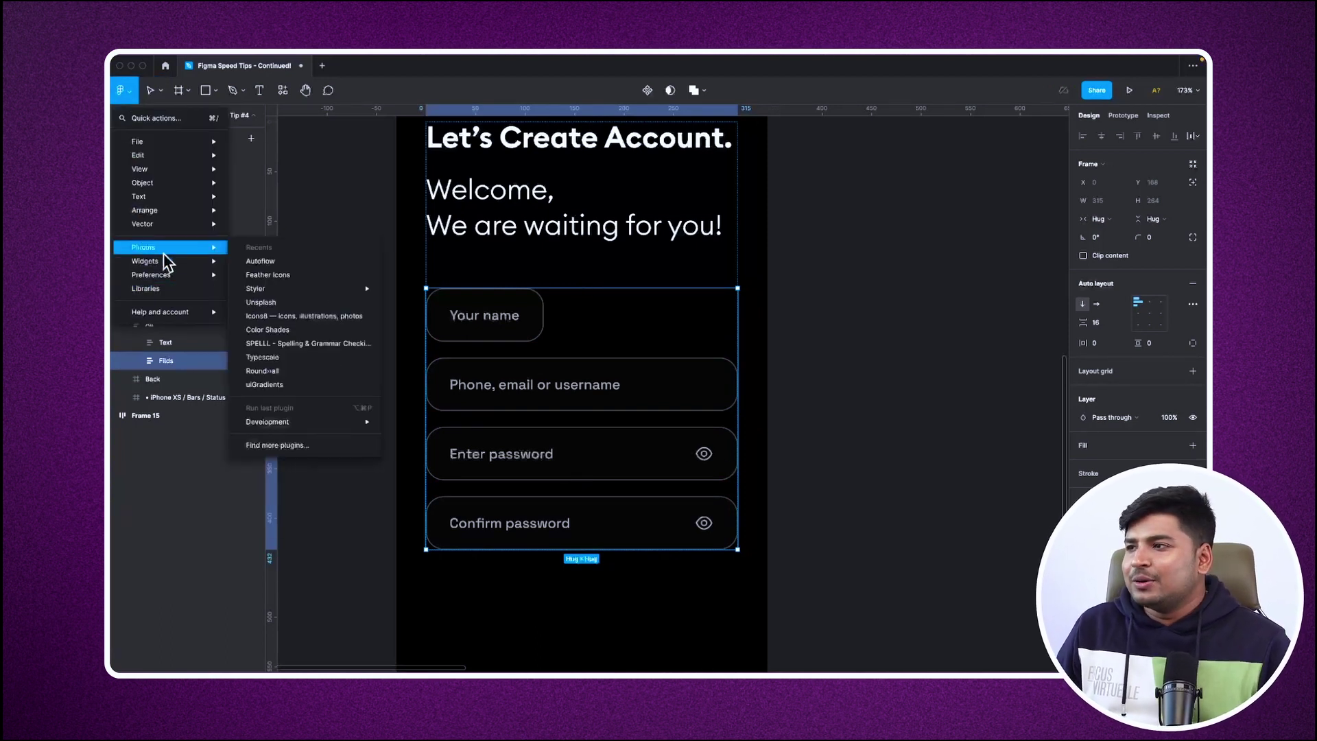
pyautogui.click(300, 519)
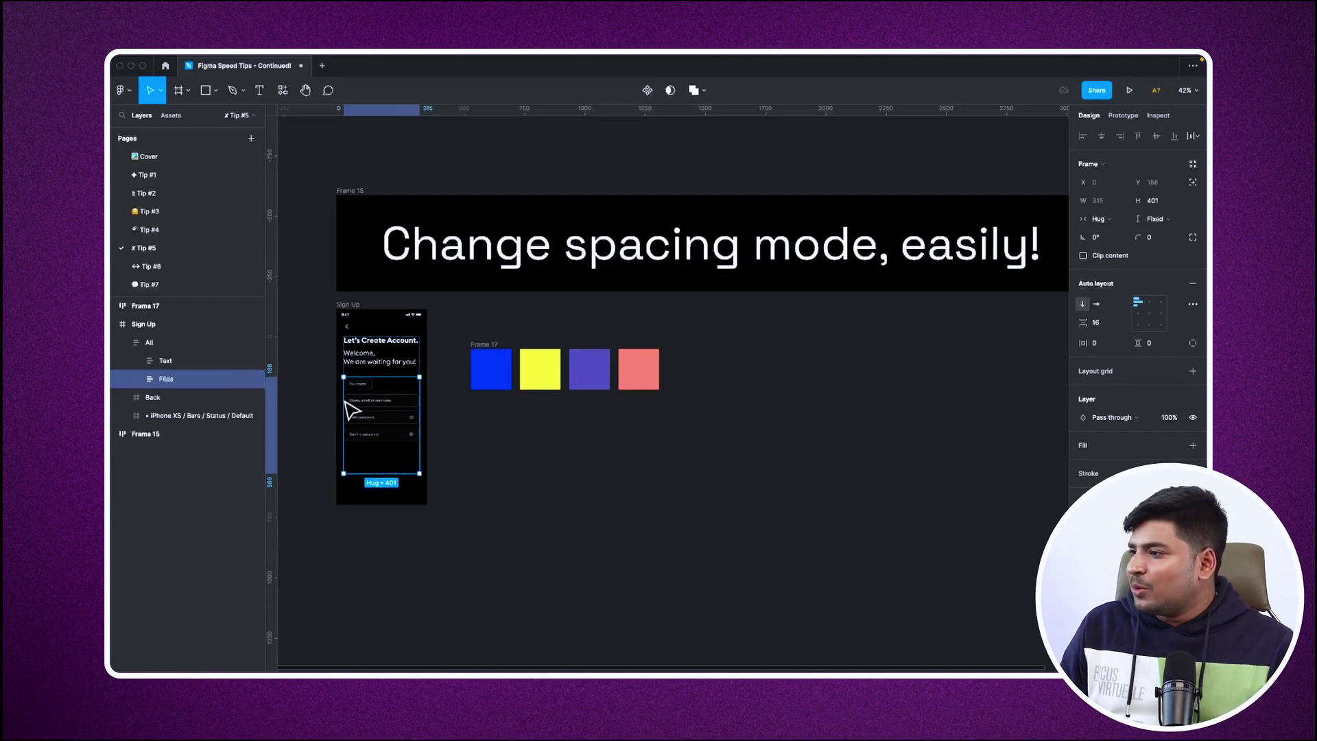
# Step: Set the Sign Up fields' auto-layout spacing mode to Space between in Advanced layout
pyautogui.click(1193, 304)
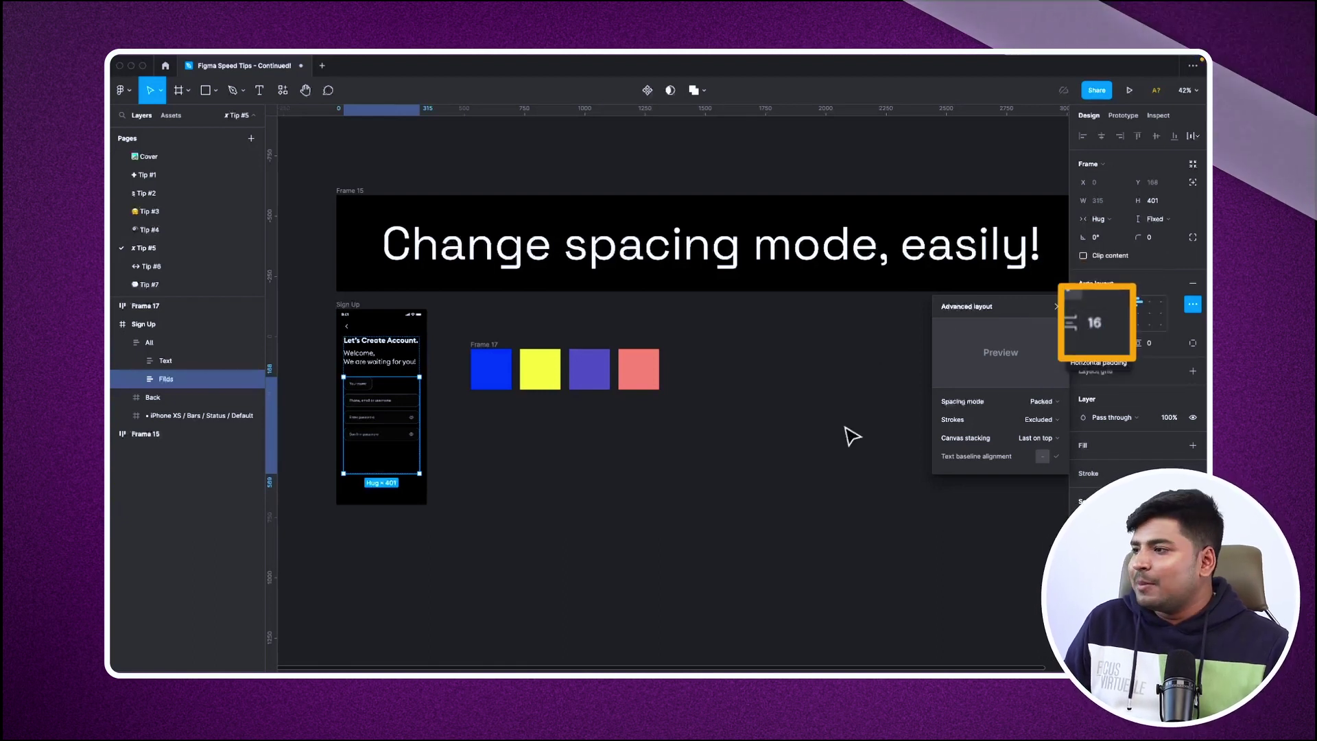
pyautogui.click(1039, 401)
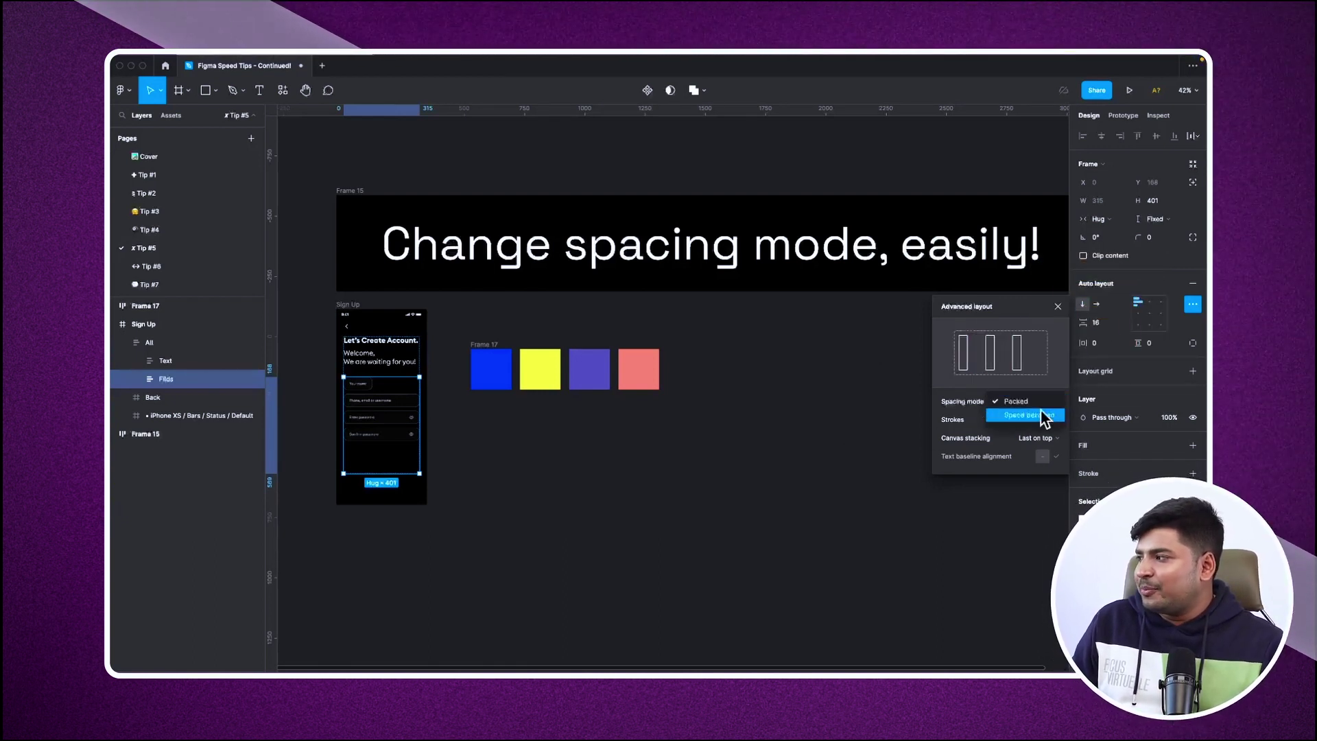
pyautogui.click(1023, 413)
pyautogui.scroll(5, 367, 426)
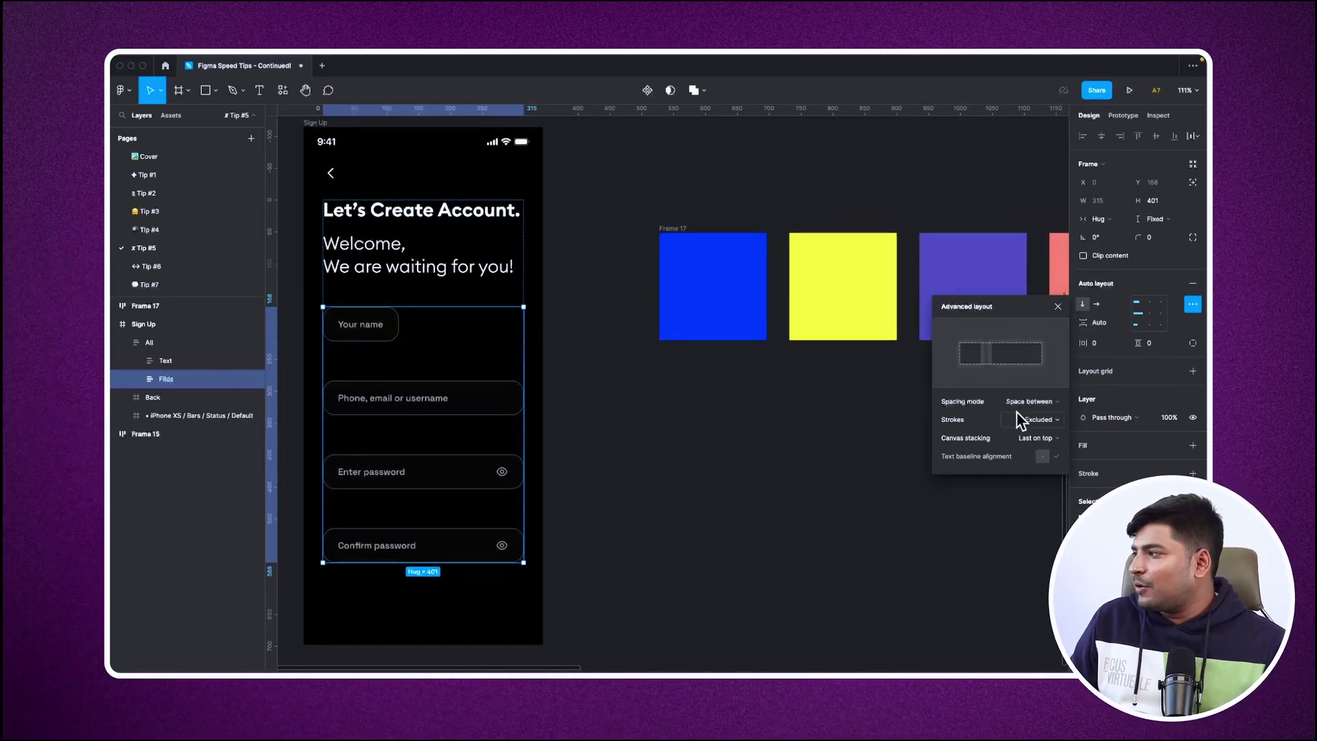
# Step: Close Advanced layout and set the fields' spacing back to 16
pyautogui.click(1191, 306)
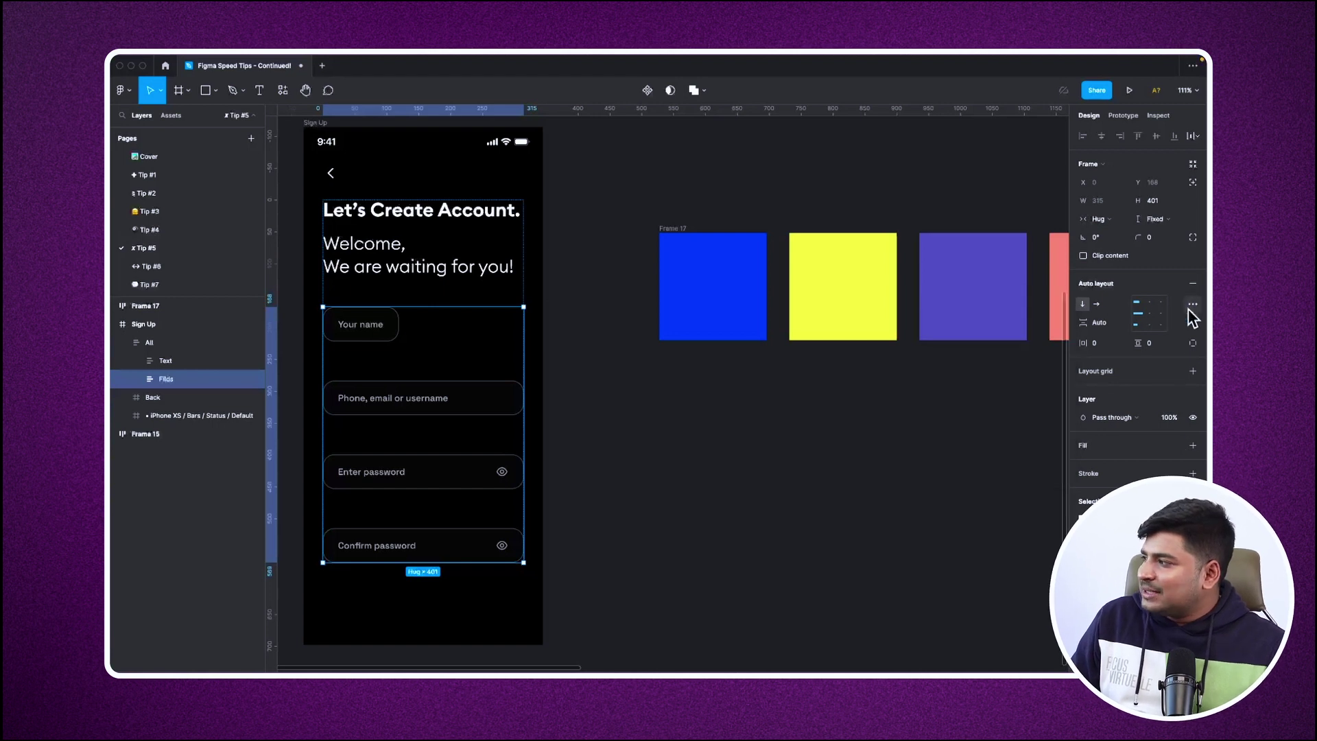
pyautogui.click(1192, 306)
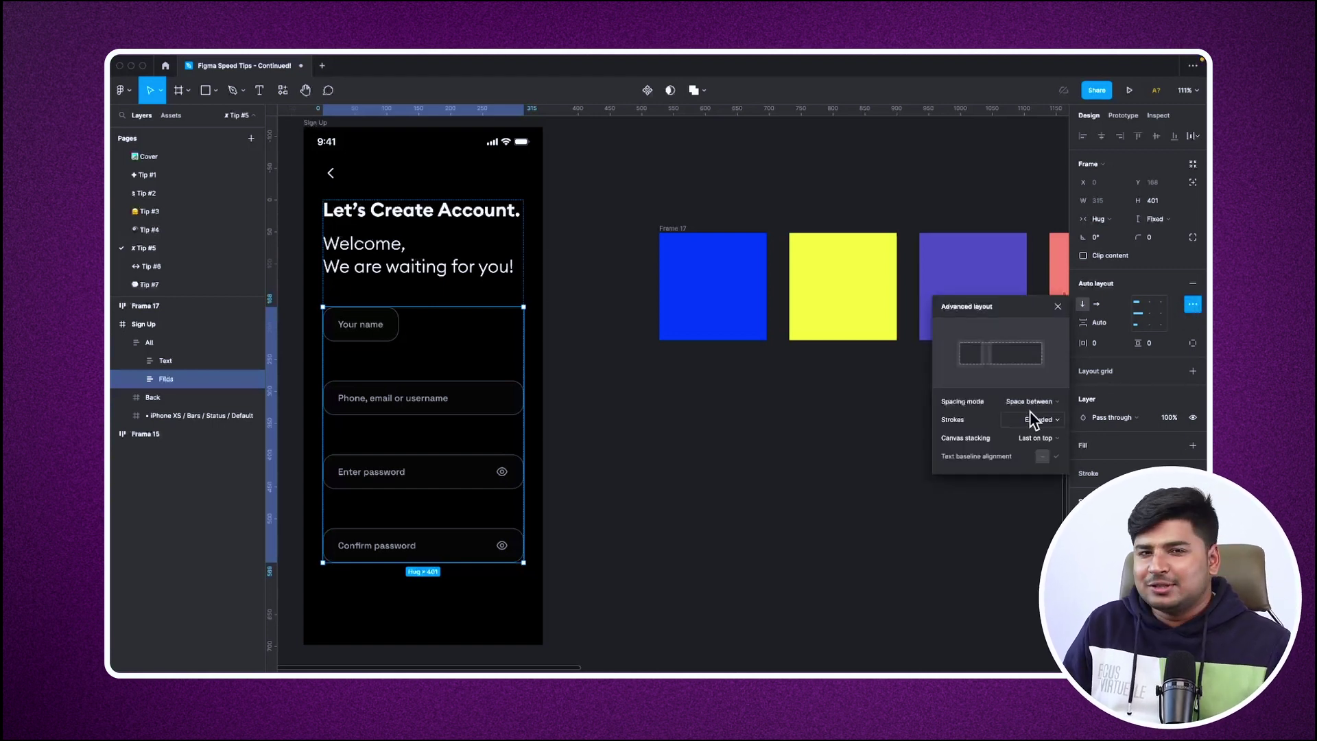
pyautogui.click(1058, 306)
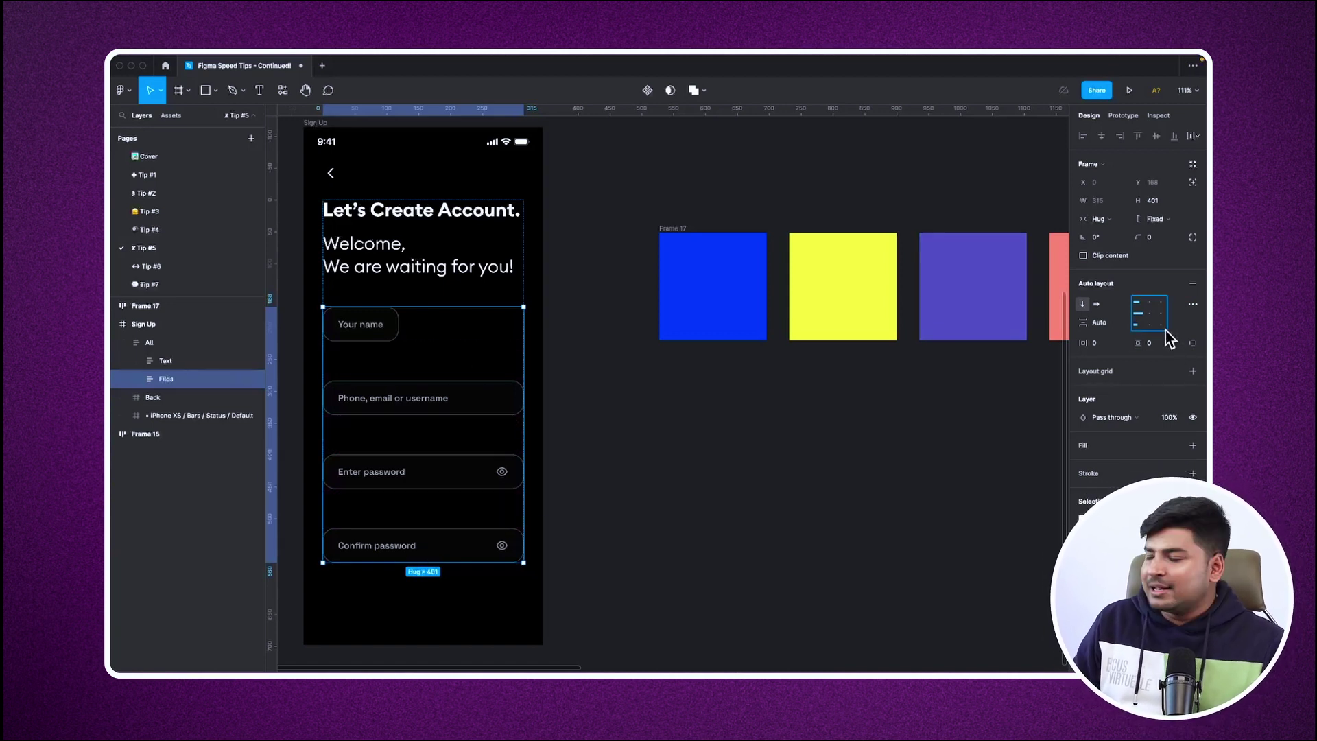
pyautogui.press('x')
# Step: Copy the Onboarding frame on the Tip #6 page
pyautogui.hscroll(-2, 526, 361)
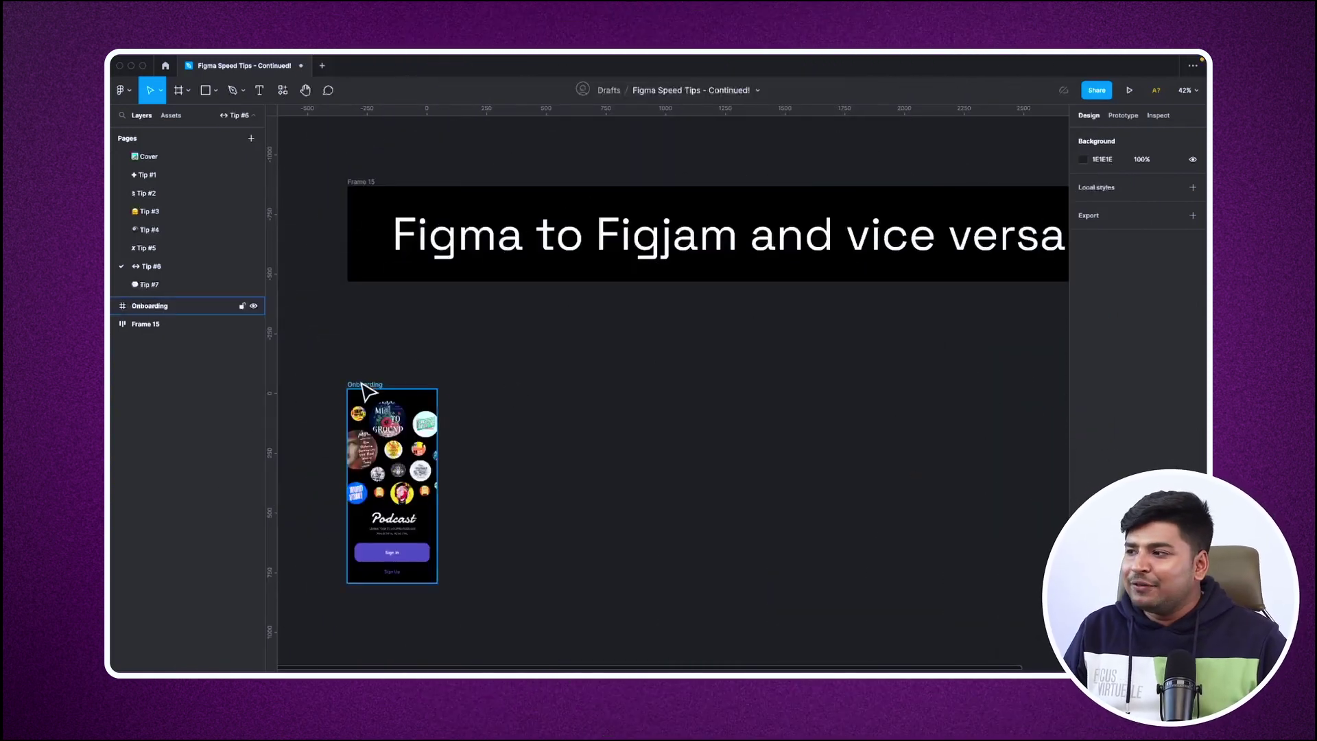
pyautogui.click(363, 386)
pyautogui.press('super+c')
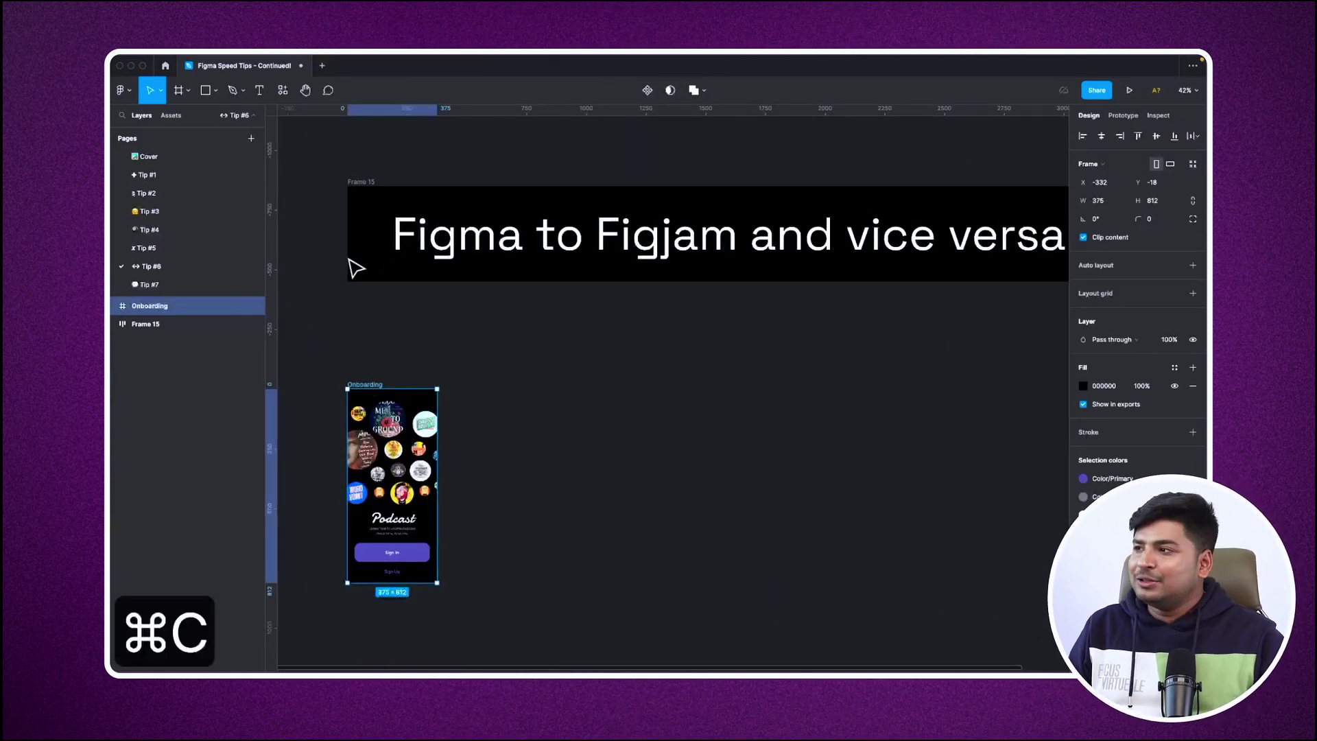
# Step: Paste the Onboarding podcast screen onto a new FigJam board
pyautogui.click(322, 65)
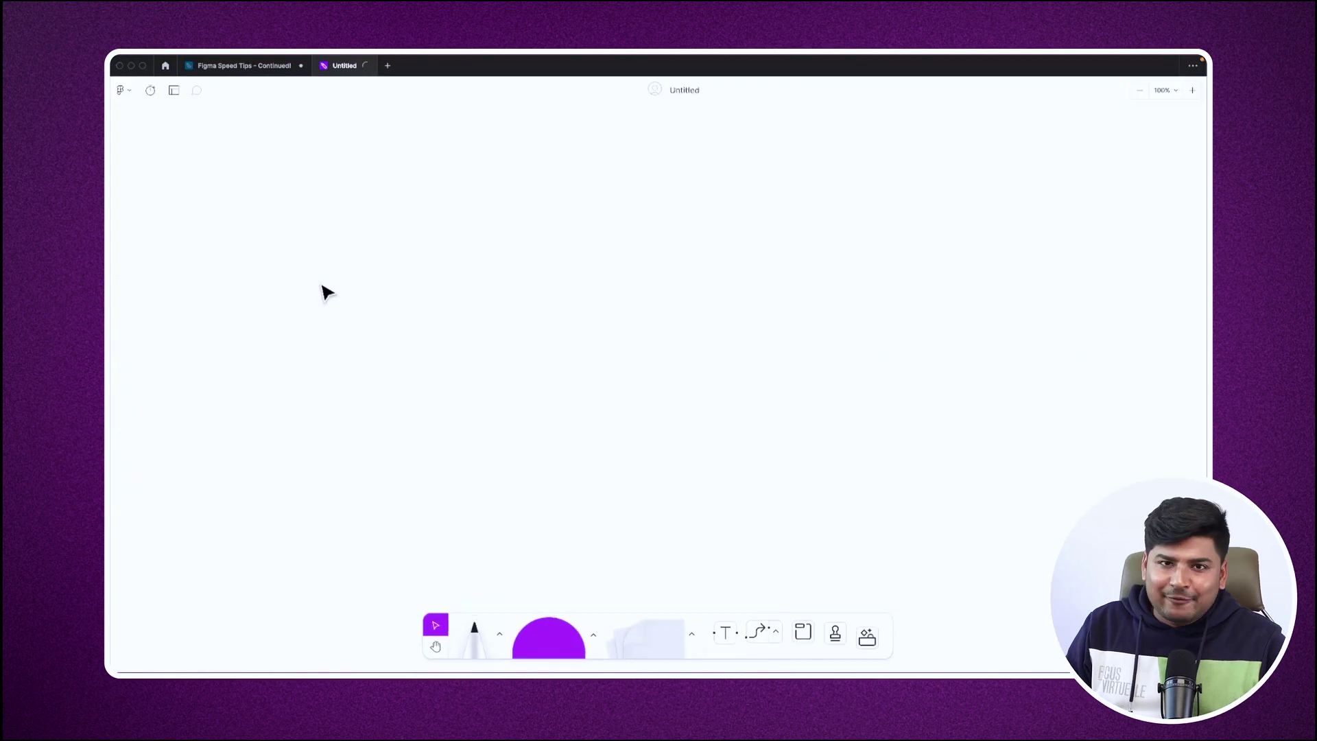
pyautogui.press('super+v')
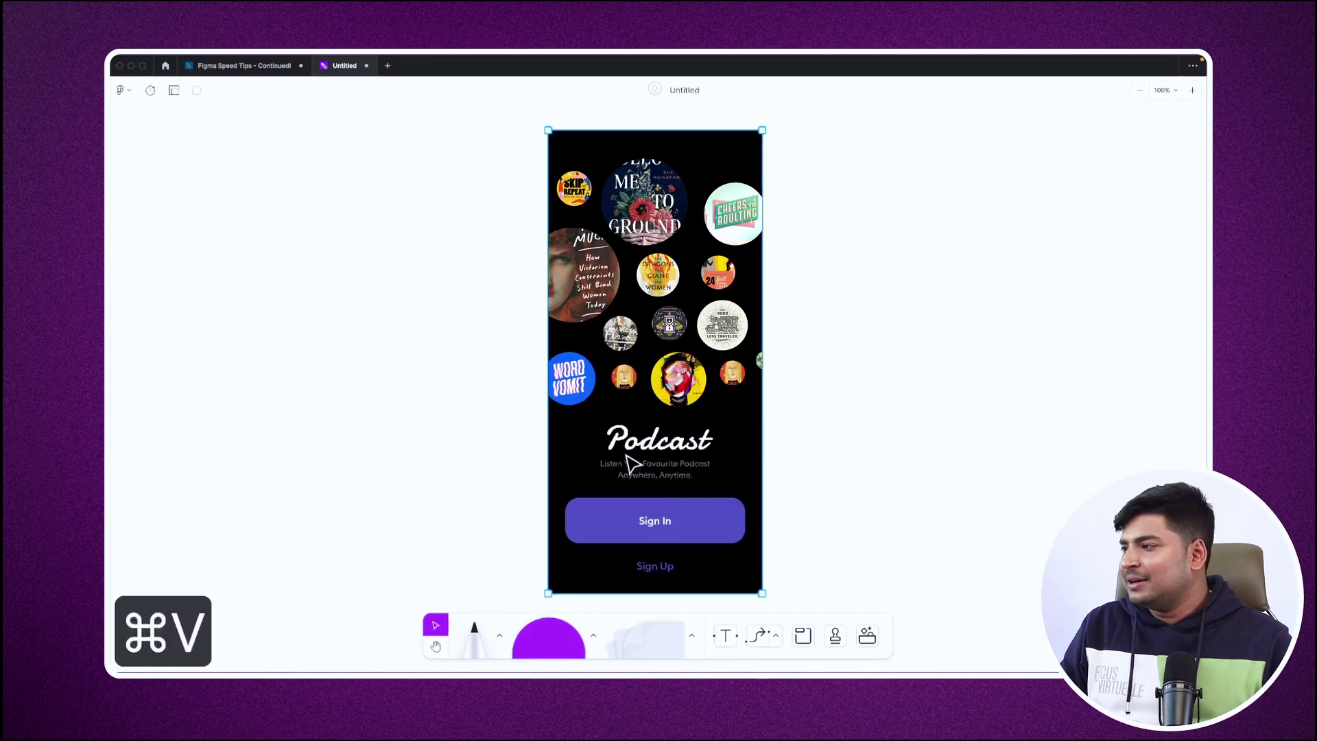
pyautogui.click(630, 465)
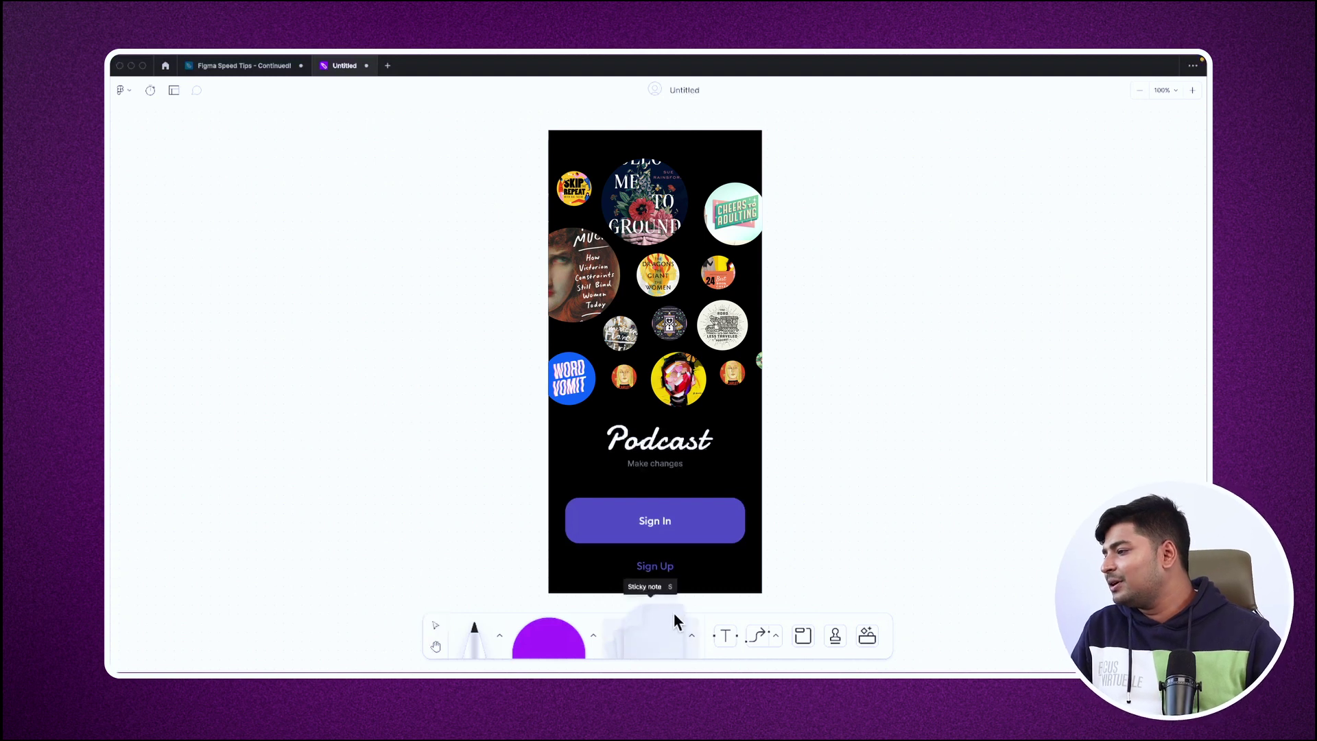
# Step: Add a sticky note beside the pasted podcast screen and copy it
pyautogui.click(659, 640)
pyautogui.click(899, 399)
pyautogui.press('super+c')
# Step: Paste the sticky note into the Figma Speed Tips file beside the Onboarding screen
pyautogui.click(281, 72)
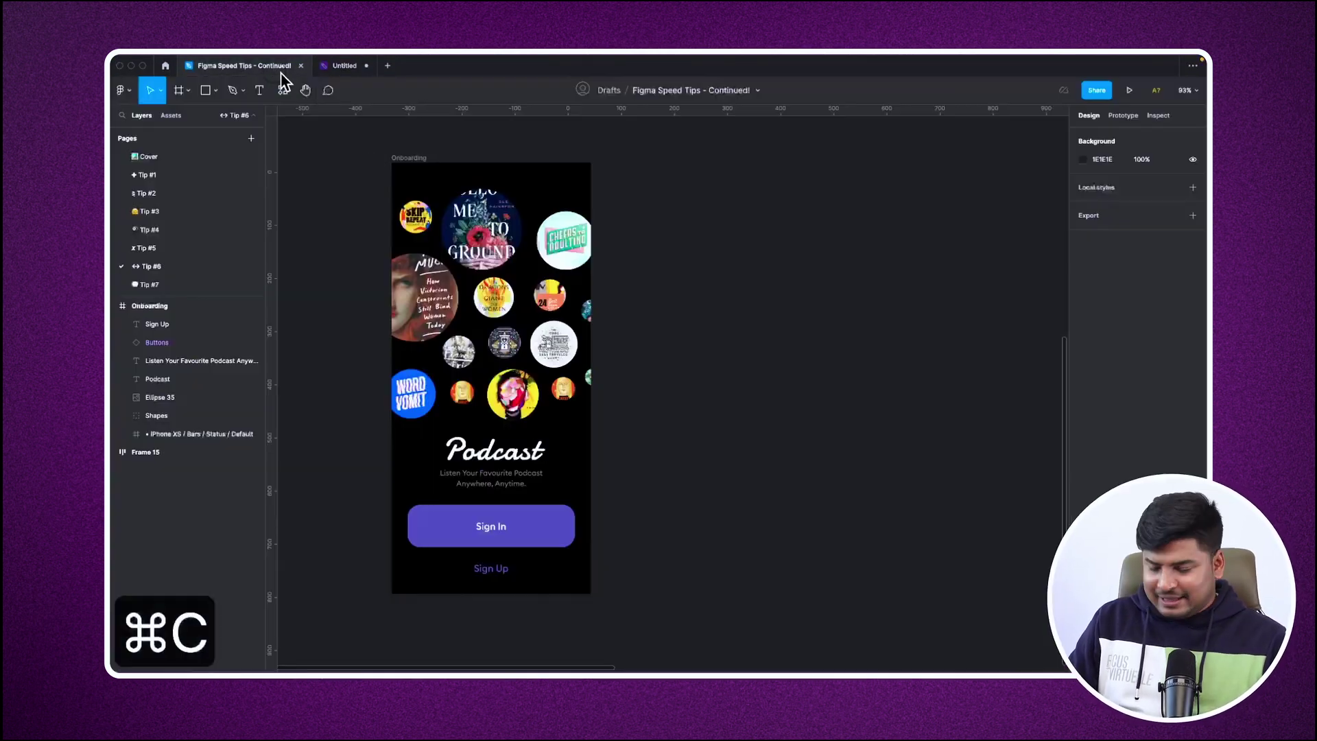
pyautogui.press('super+v')
pyautogui.moveTo(699, 430); pyautogui.dragTo(758, 382)
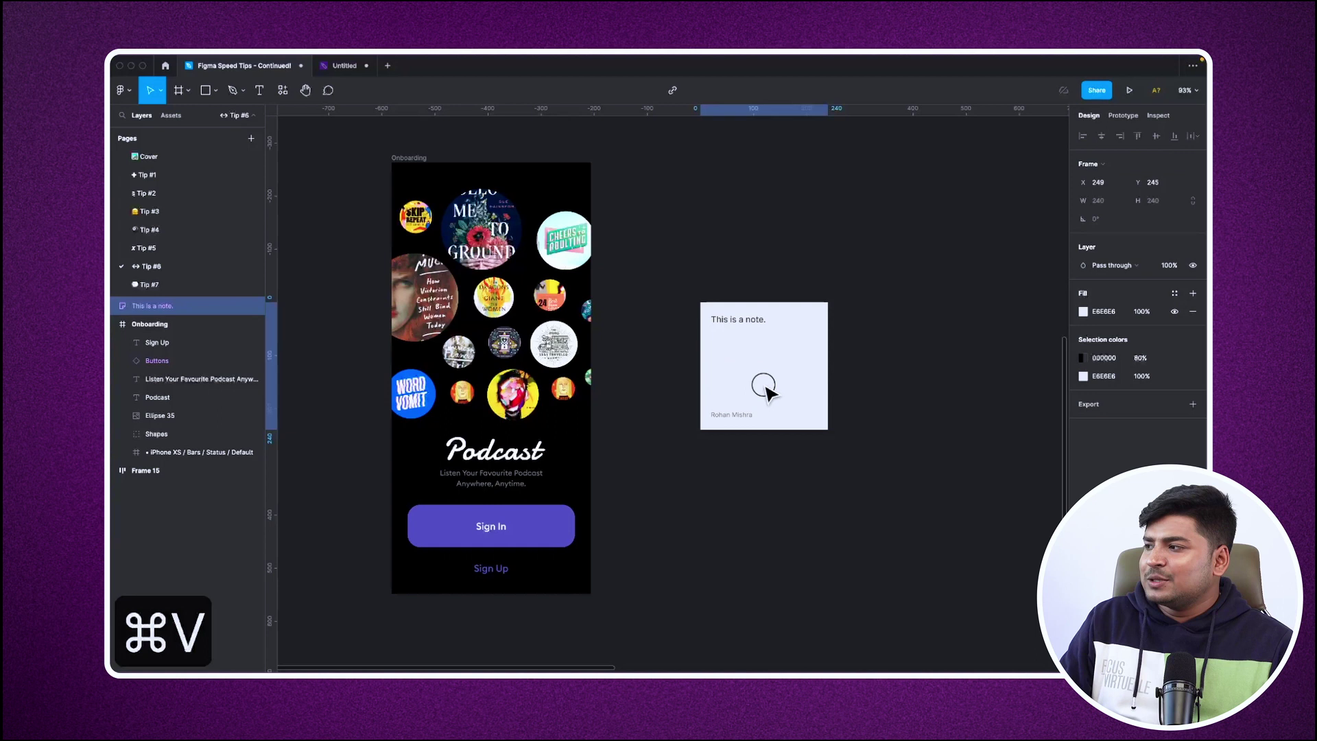
pyautogui.click(714, 576)
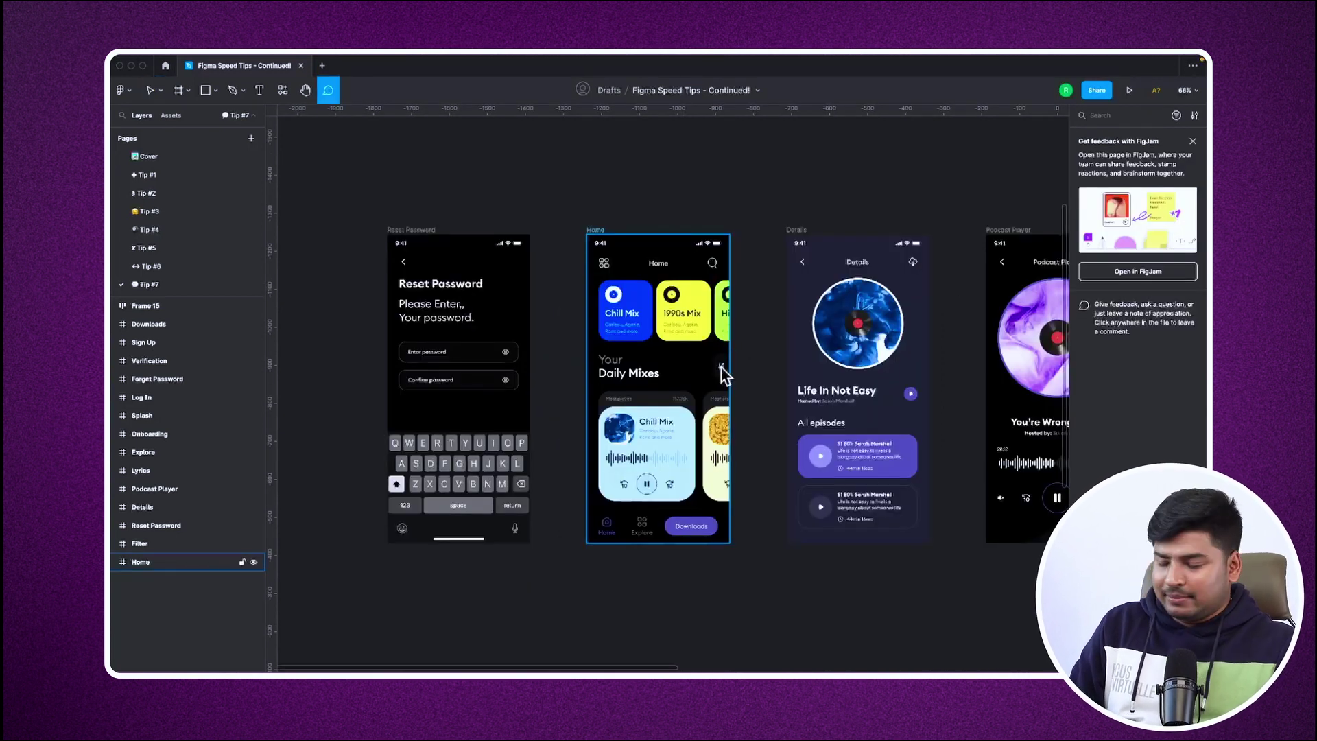
# Step: Post the comment "This is too small." on the Home screen
pyautogui.click(726, 365)
pyautogui.write('This is t')
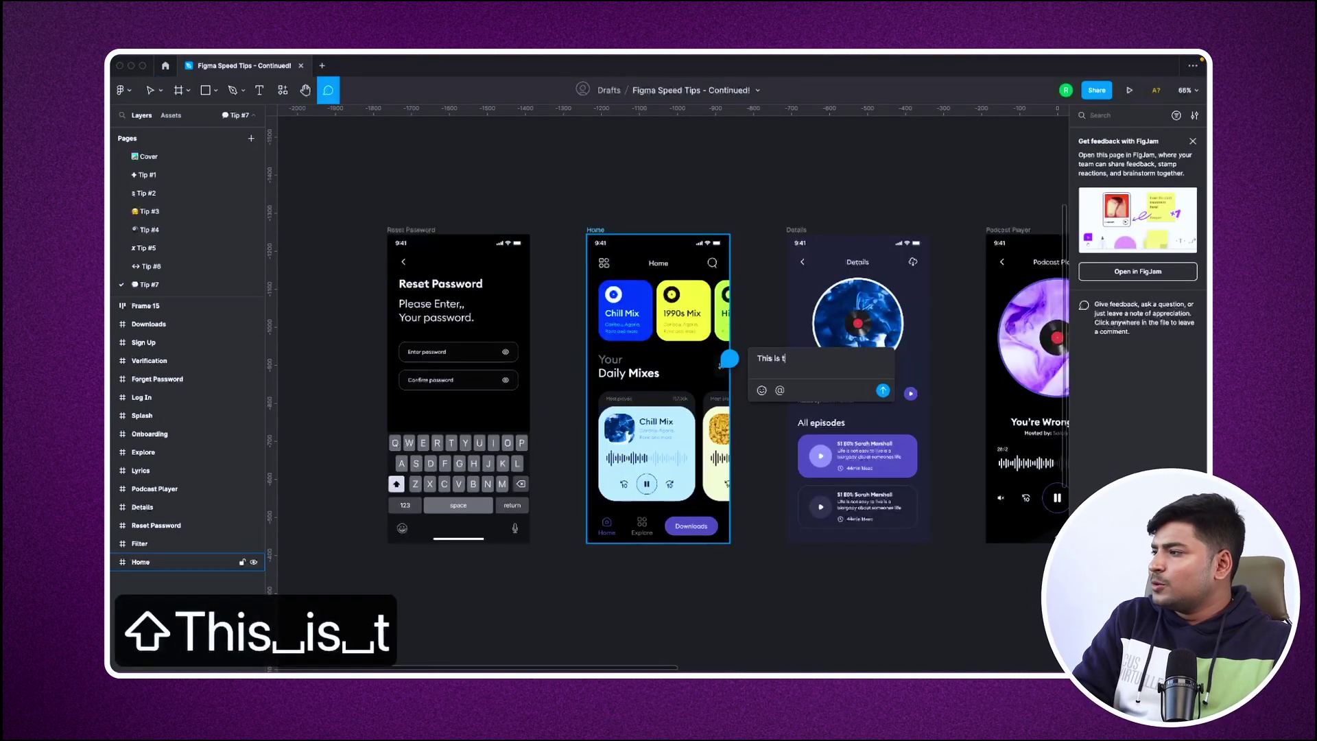
pyautogui.write('oo small.')
pyautogui.press('Return')
pyautogui.scroll(3, 603, 362)
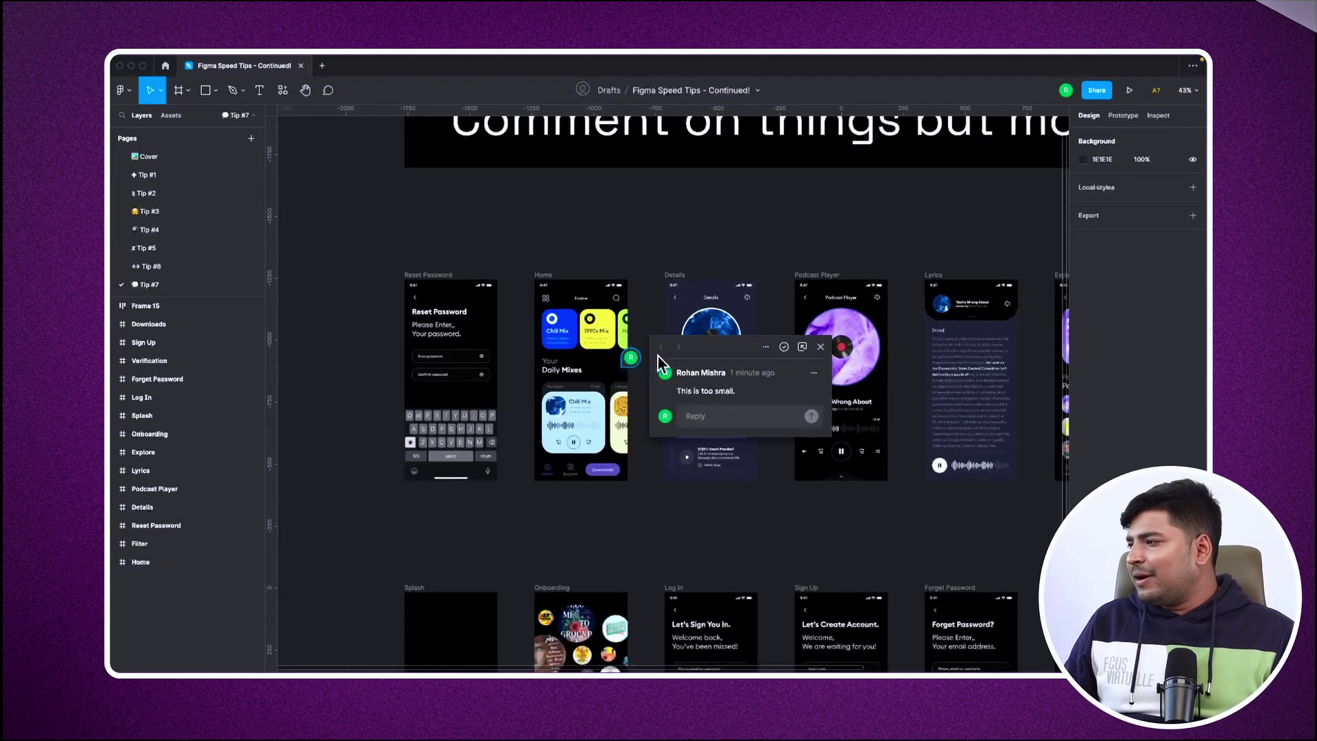
pyautogui.click(823, 538)
# Step: Zoom into the Details screen's episode cards, placing and cancelling trial comment pins
pyautogui.click(685, 466)
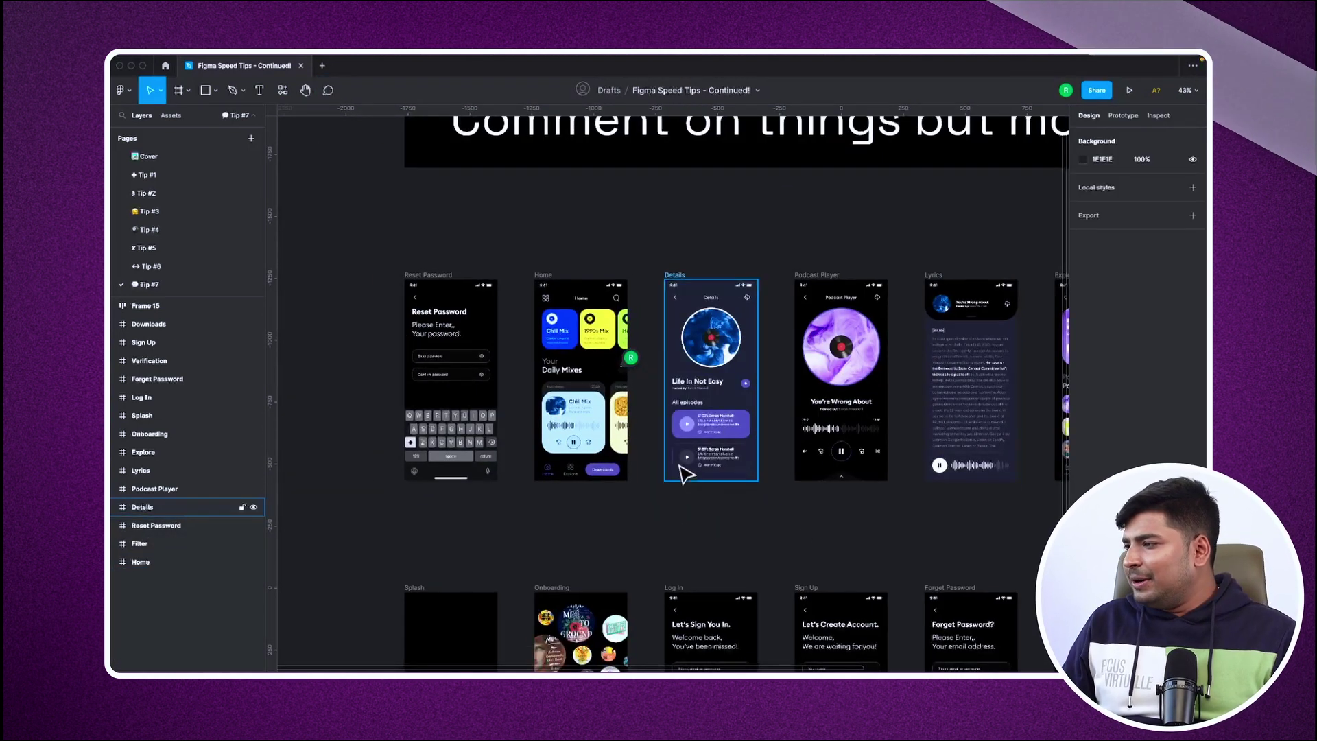
pyautogui.scroll(5, 684, 466)
pyautogui.scroll(10, 453, 506)
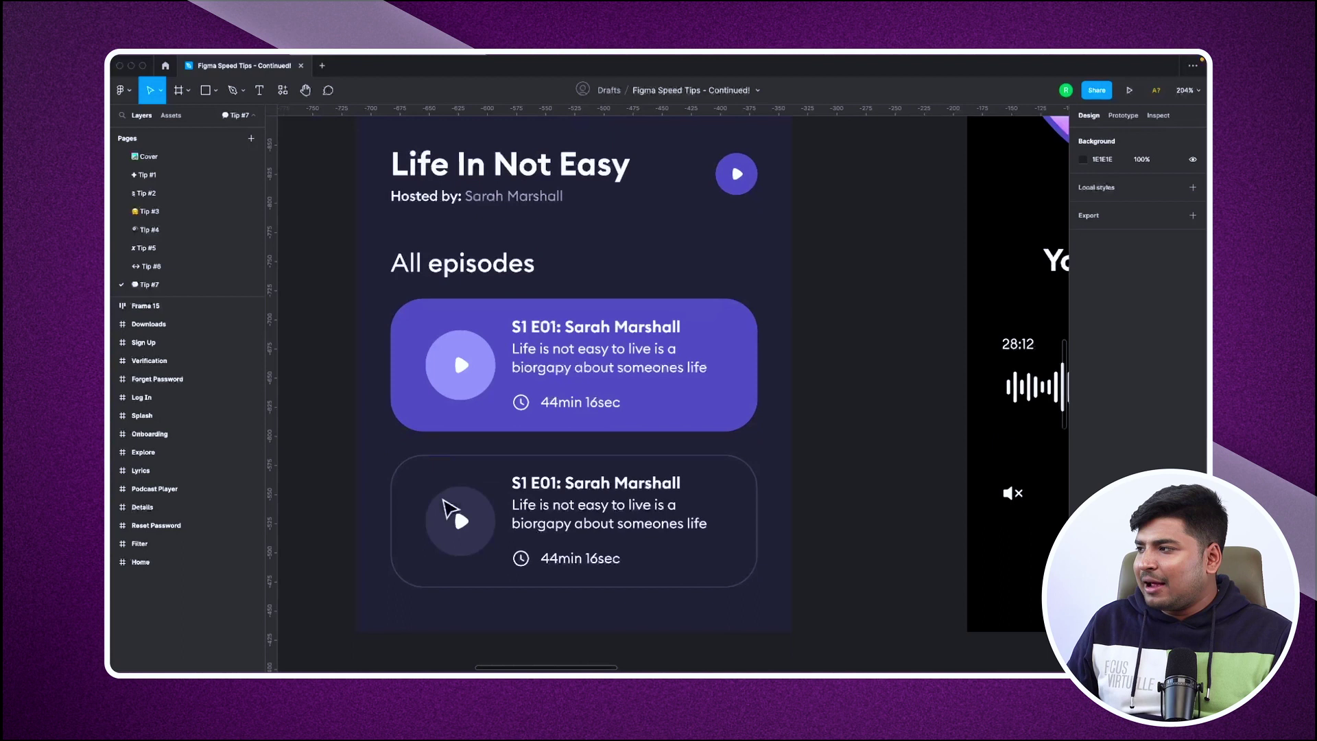
pyautogui.scroll(-4, 445, 446)
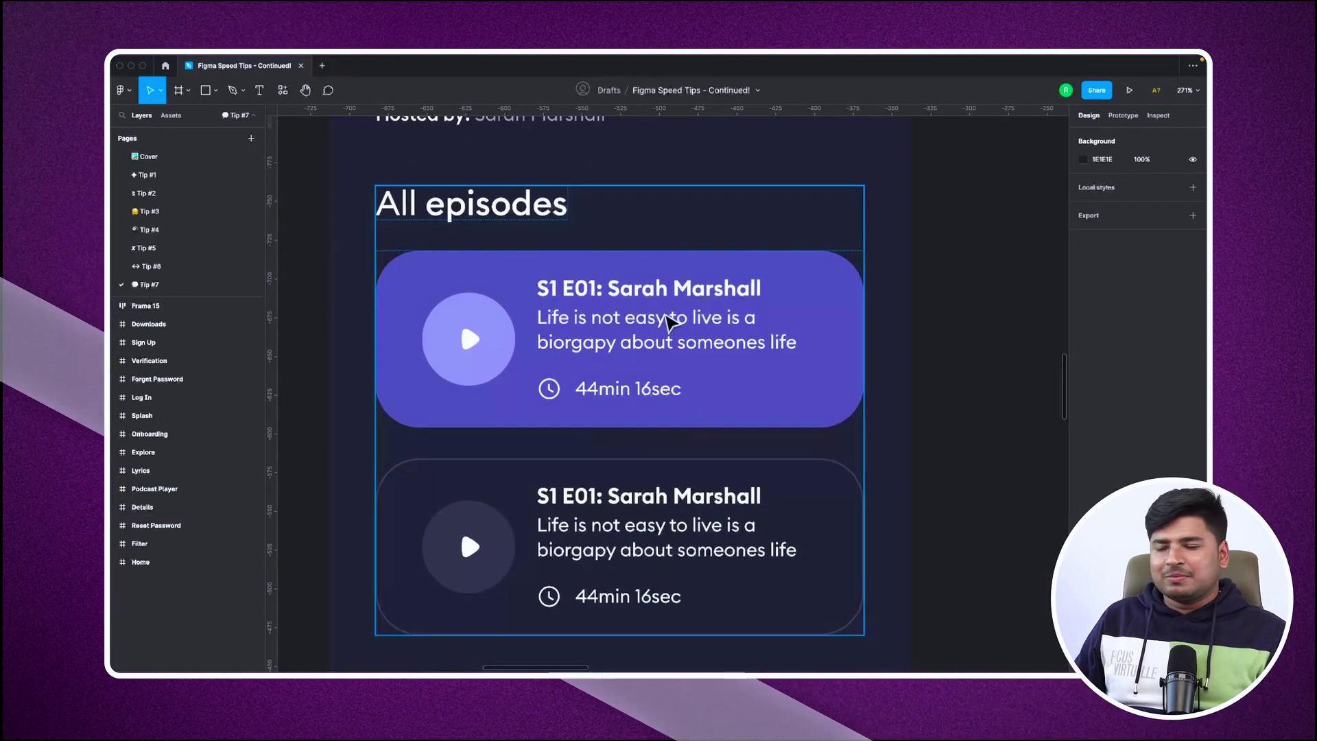
pyautogui.press('c')
pyautogui.click(678, 314)
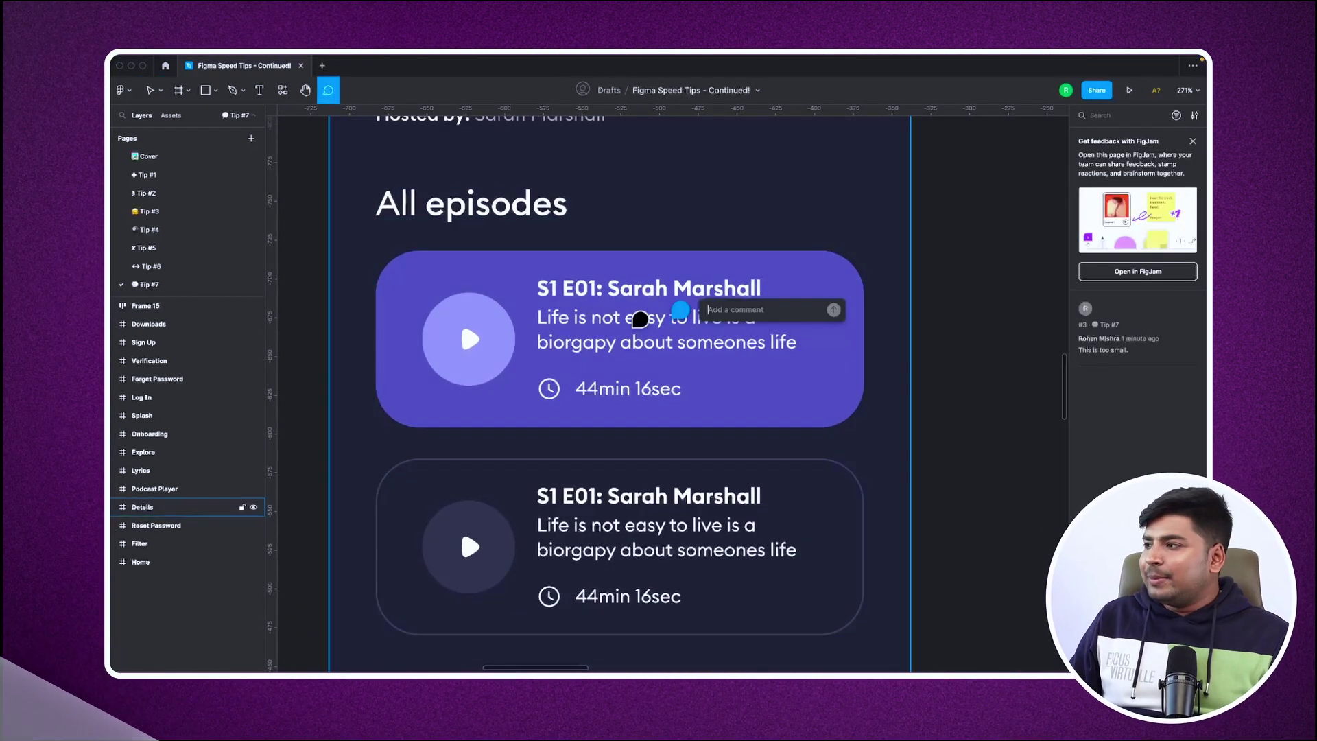
pyautogui.scroll(-1, 627, 318)
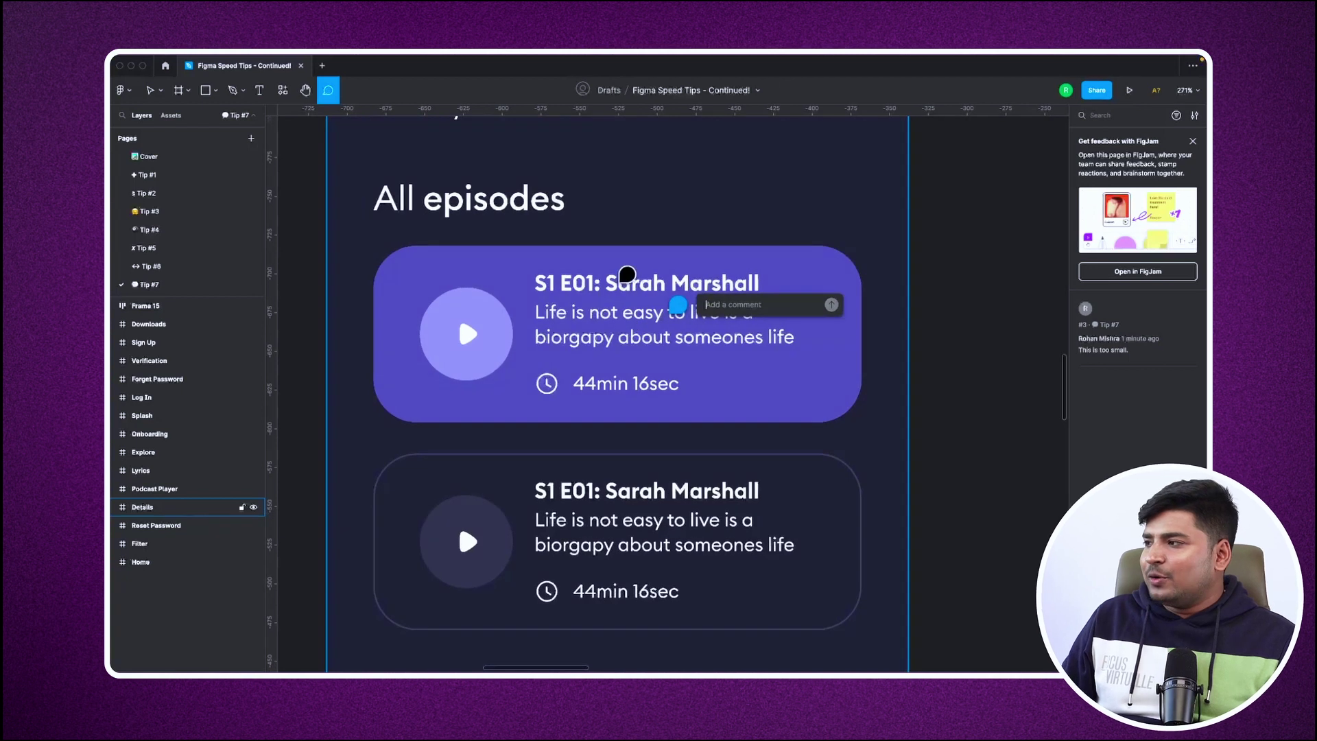
pyautogui.press('Escape')
pyautogui.click(647, 282)
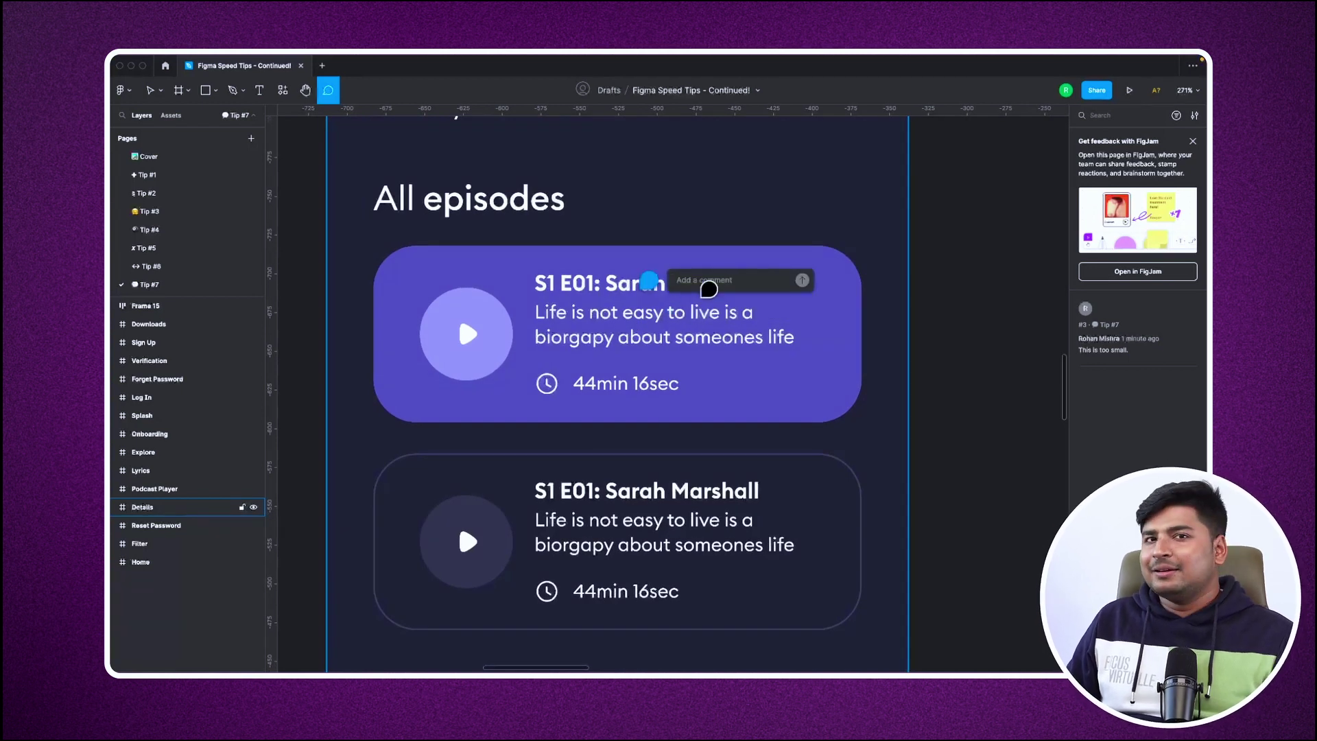
pyautogui.press('Escape')
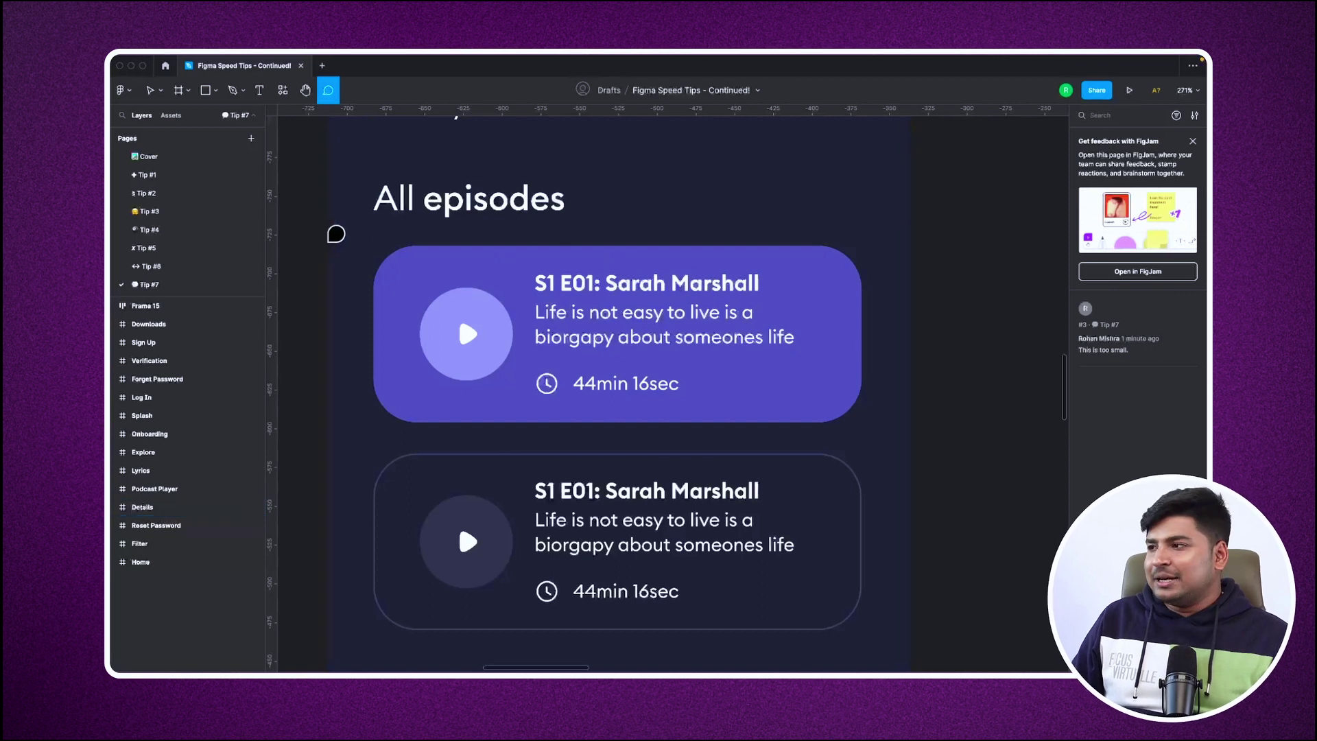
# Step: Post the region comment 'This card might not be helpful.' on the first episode card and open its thread
pyautogui.moveTo(336, 234); pyautogui.dragTo(422, 273)
pyautogui.moveTo(778, 391); pyautogui.dragTo(896, 436)
pyautogui.write('This cal')
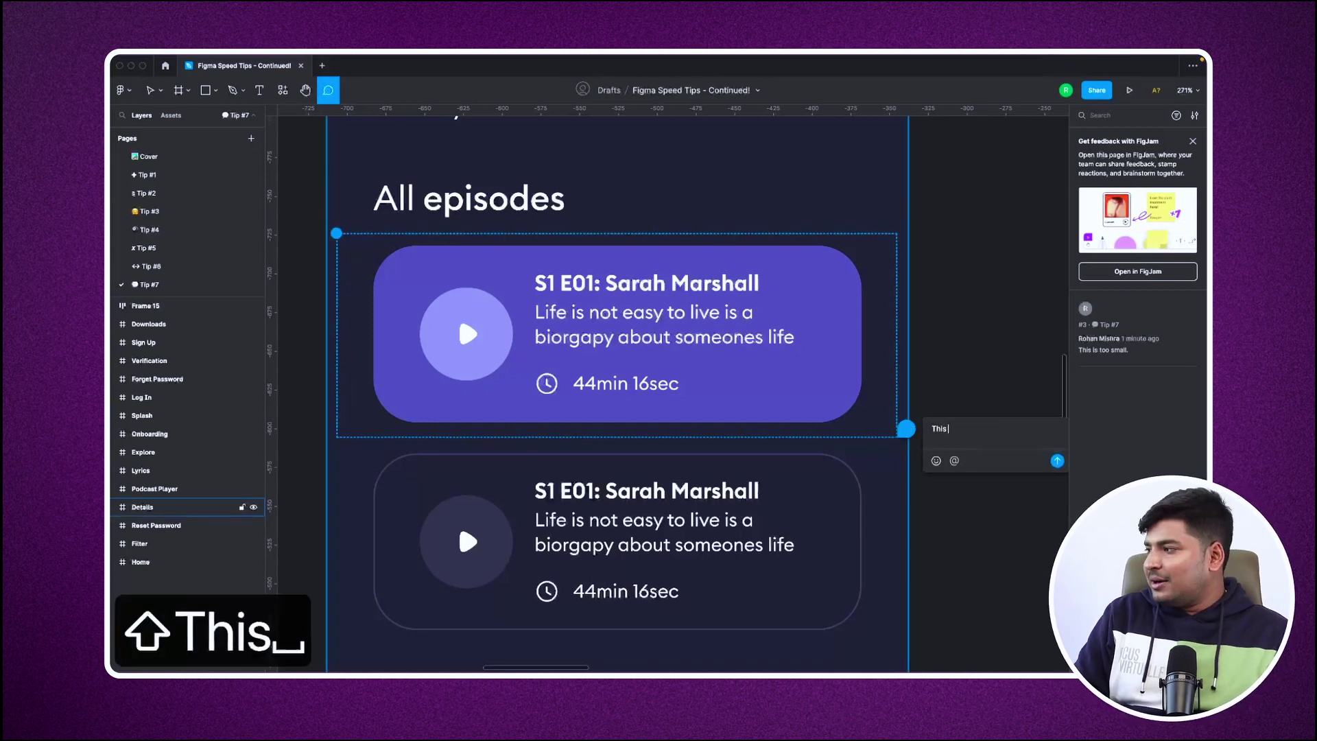
pyautogui.press('BackSpace')
pyautogui.write('rd might not be helpful.')
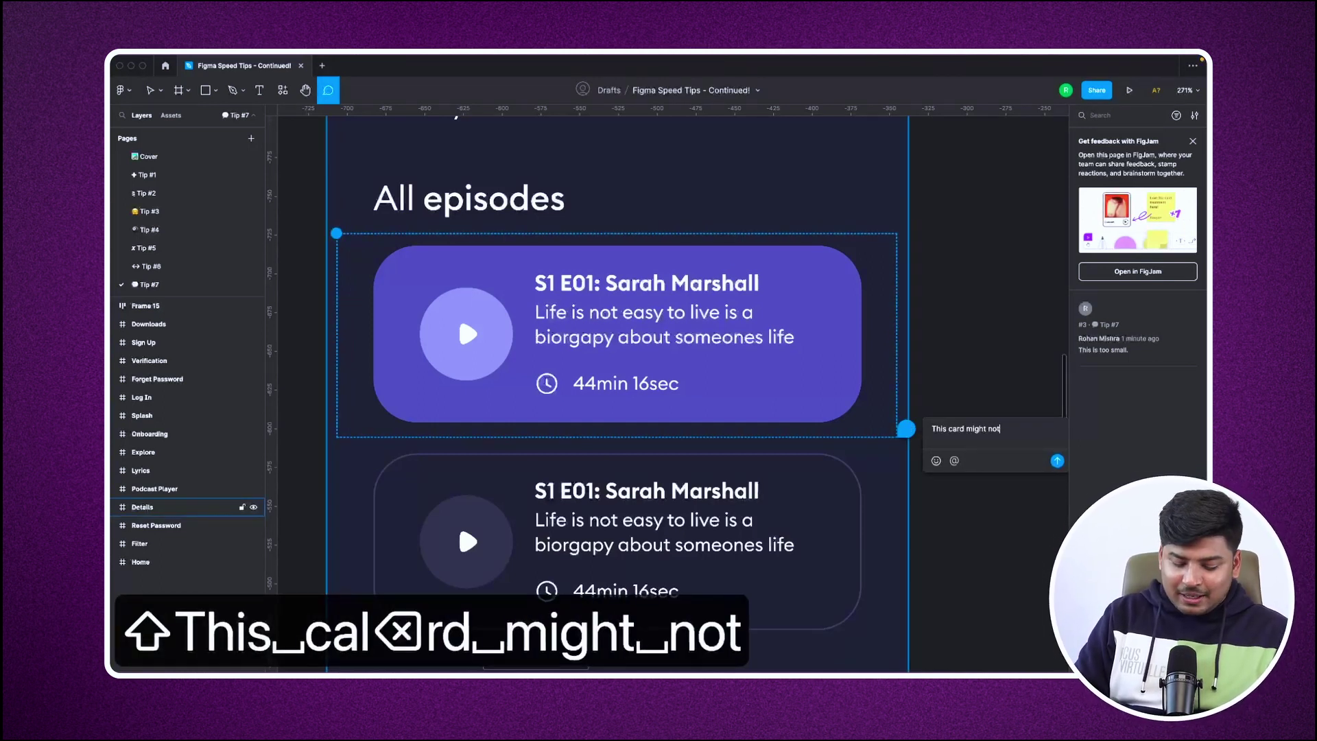
pyautogui.press('Return')
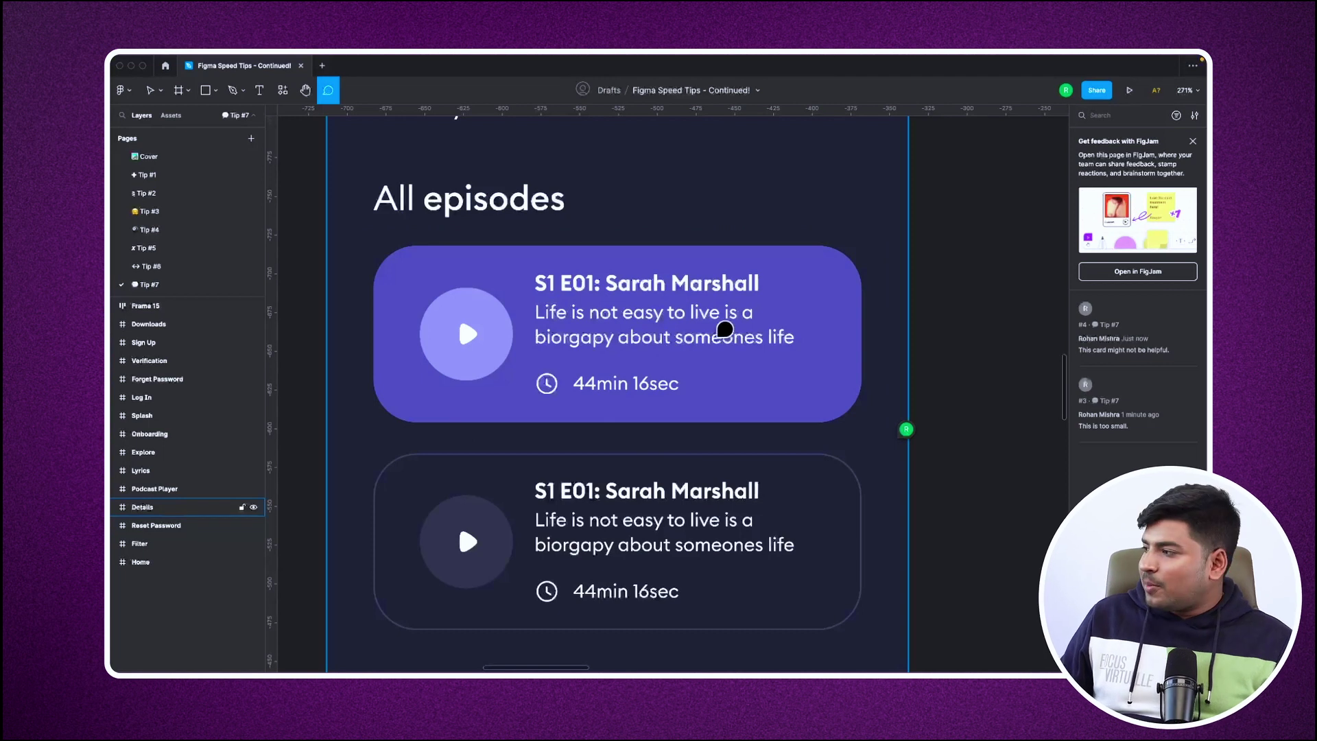
pyautogui.click(901, 421)
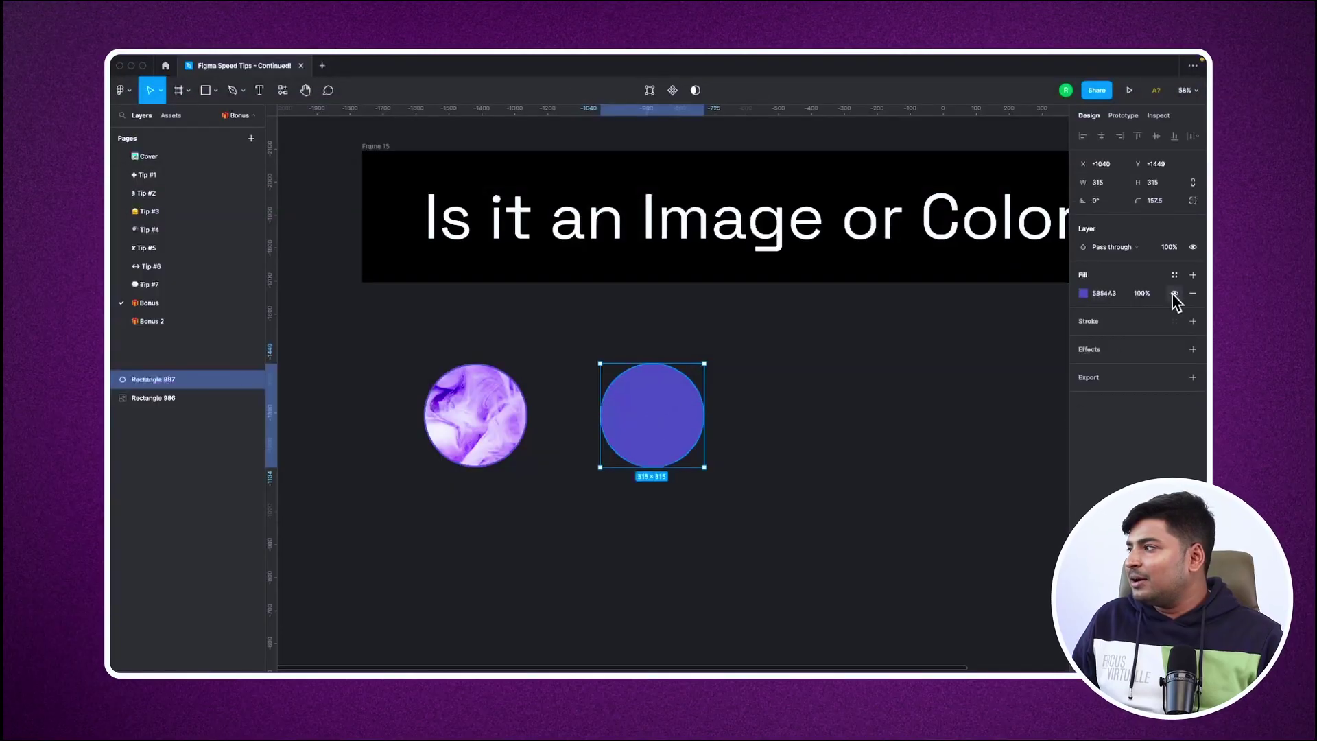
# Step: Create a colour style named Purple from the solid circle's fill
pyautogui.click(1174, 275)
pyautogui.click(1188, 295)
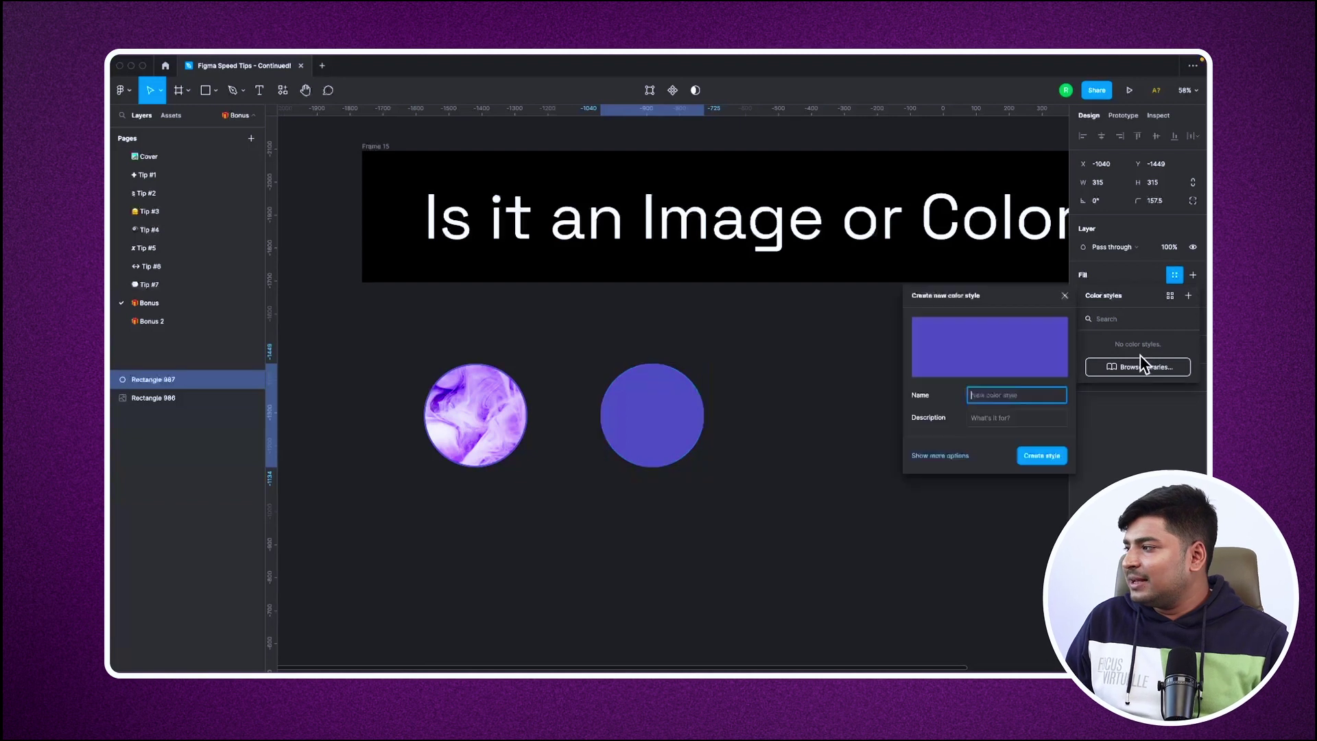
pyautogui.write('Purple')
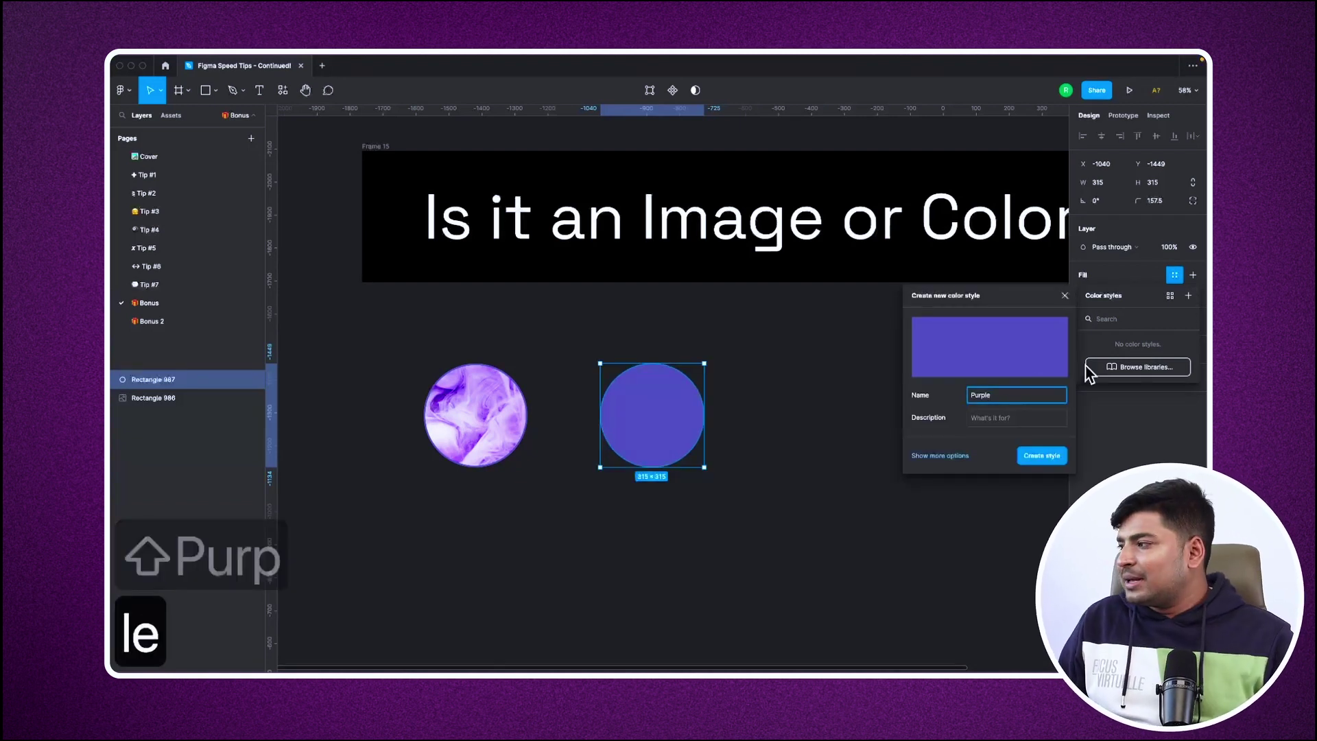
pyautogui.click(1042, 456)
# Step: Test the Purple style on a new rectangle beside the circle, then delete the rectangle
pyautogui.click(817, 463)
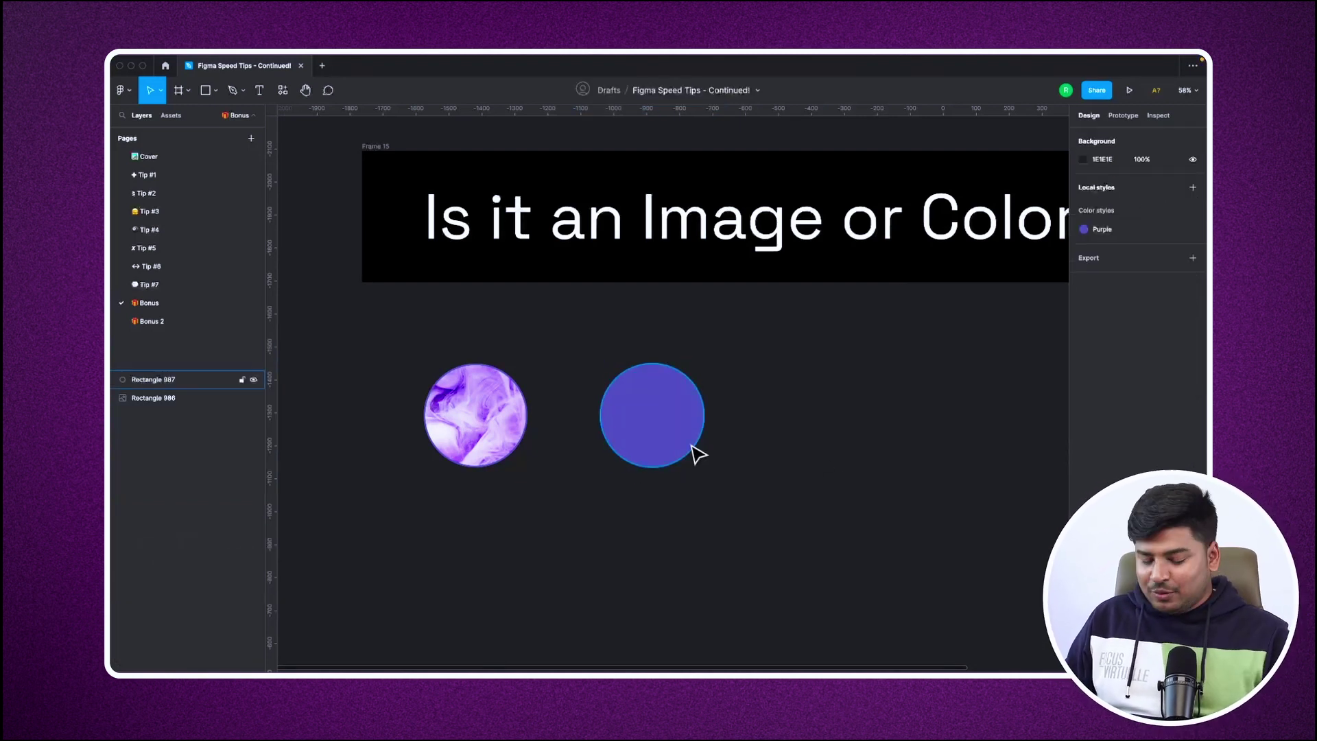
pyautogui.press('r')
pyautogui.moveTo(815, 400)
pyautogui.mouseDown()
pyautogui.moveTo(1034, 620)
pyautogui.moveTo(1000, 545)
pyautogui.mouseUp()
pyautogui.click(1173, 275)
pyautogui.click(1125, 338)
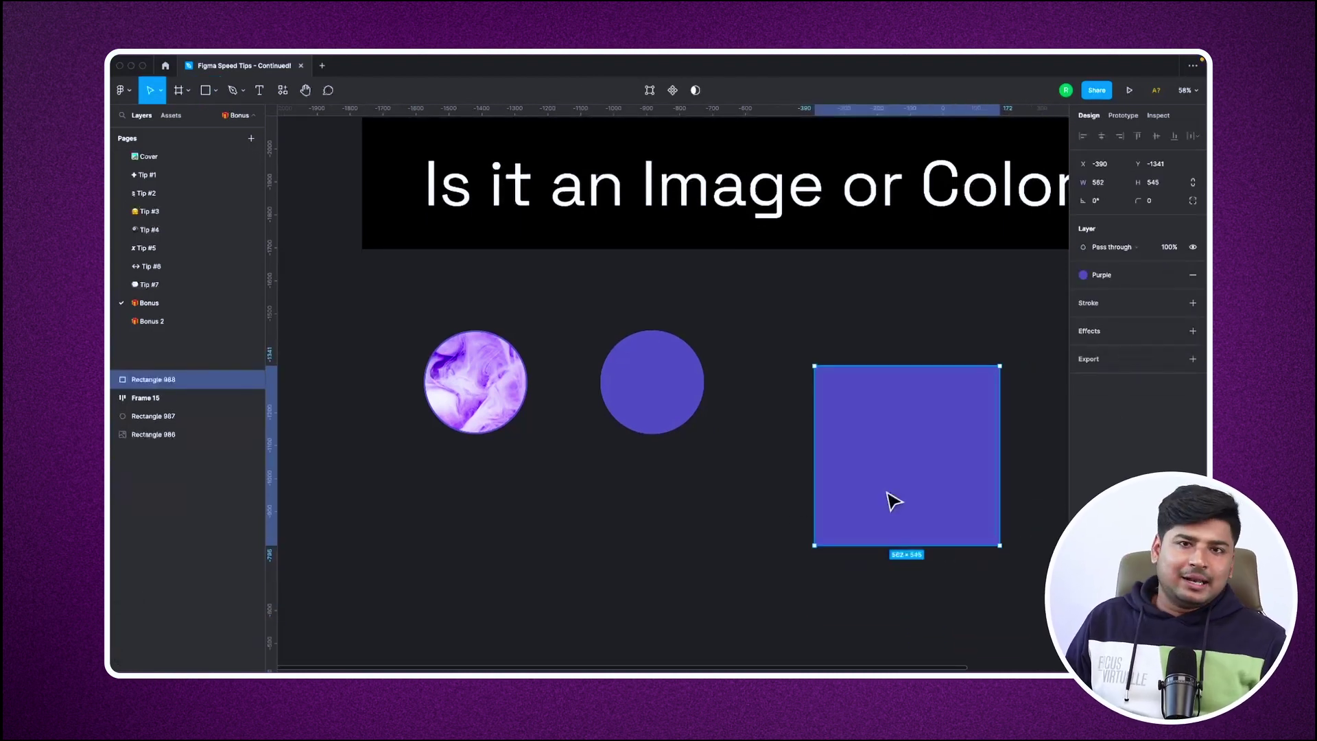
pyautogui.press('BackSpace')
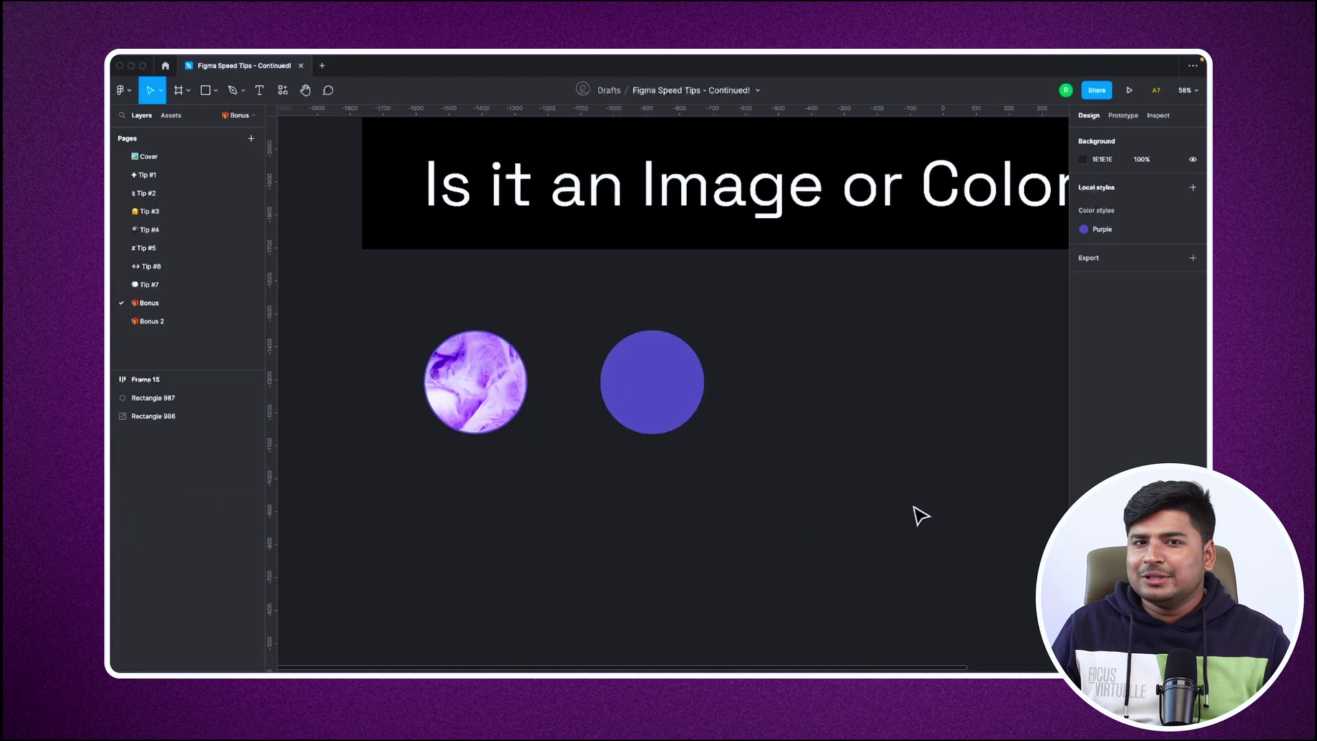
# Step: Undo the pasted heading and save the image circle's fill as a colour style named Pattern
pyautogui.press('super+v')
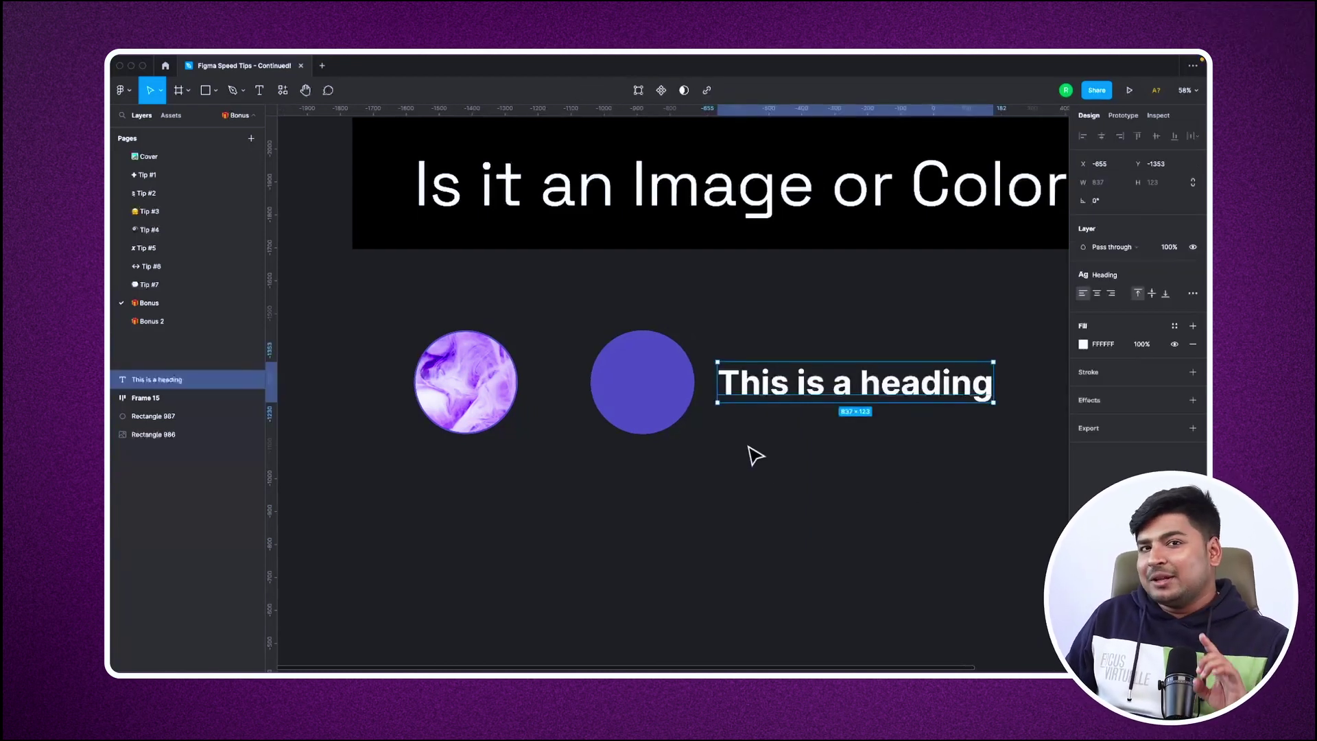
pyautogui.press('super+z')
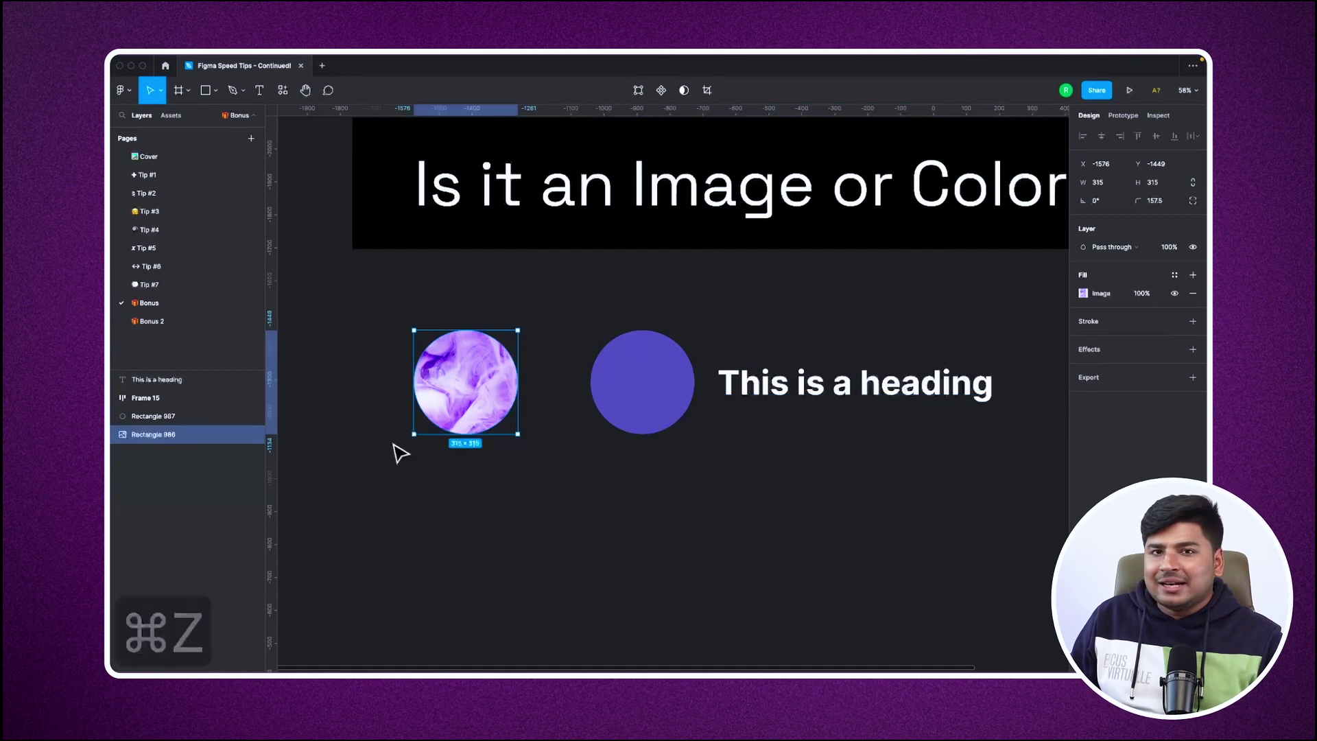
pyautogui.click(1175, 276)
pyautogui.click(1189, 297)
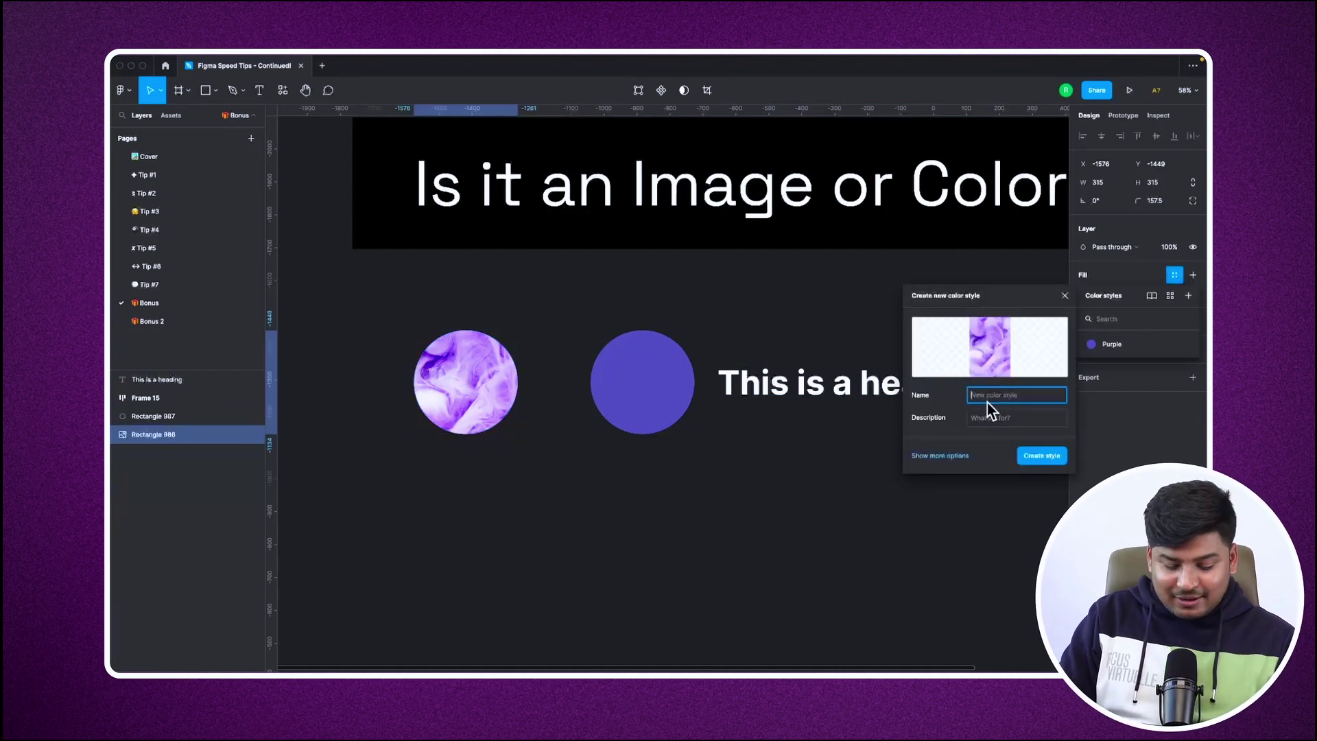
pyautogui.write('Pattern')
pyautogui.press('Return')
# Step: Draw a rectangle below the heading and fill it with the Pattern style
pyautogui.click(829, 436)
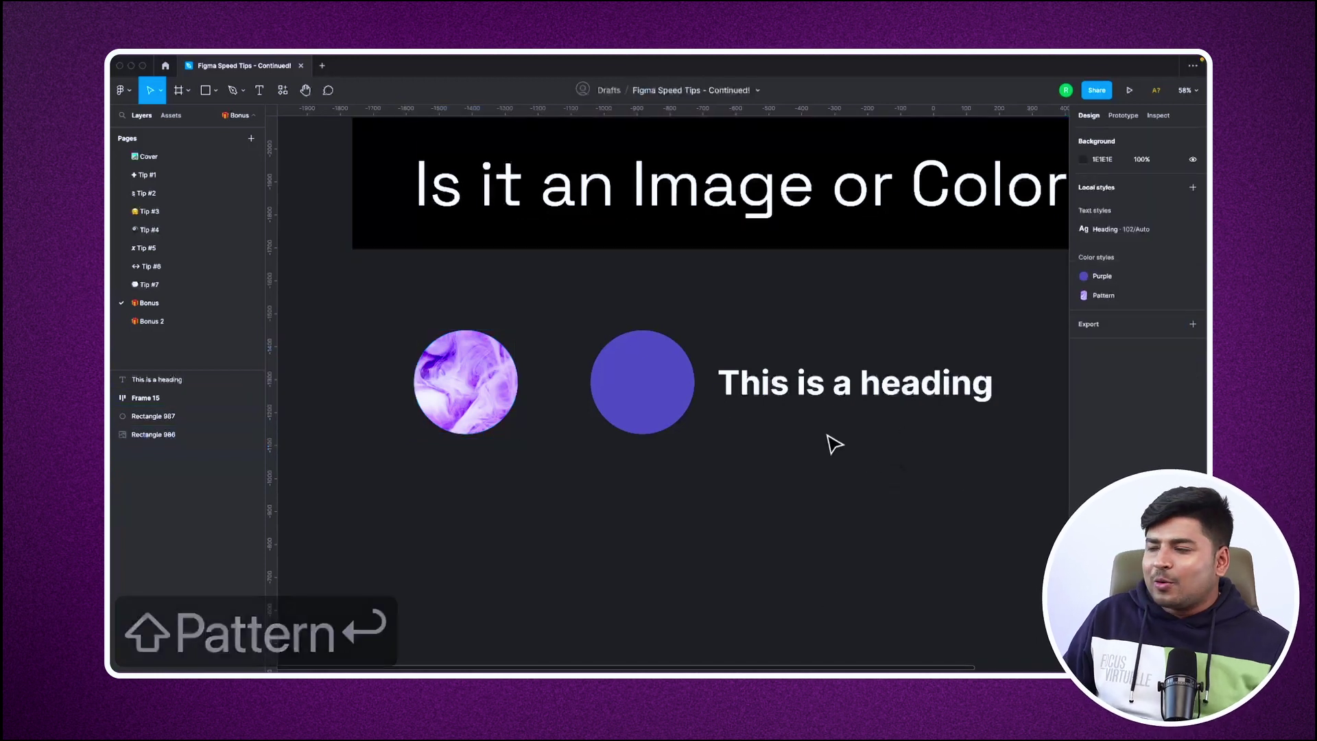
pyautogui.press('r')
pyautogui.moveTo(717, 440); pyautogui.dragTo(900, 584)
pyautogui.moveTo(834, 527); pyautogui.dragTo(860, 555)
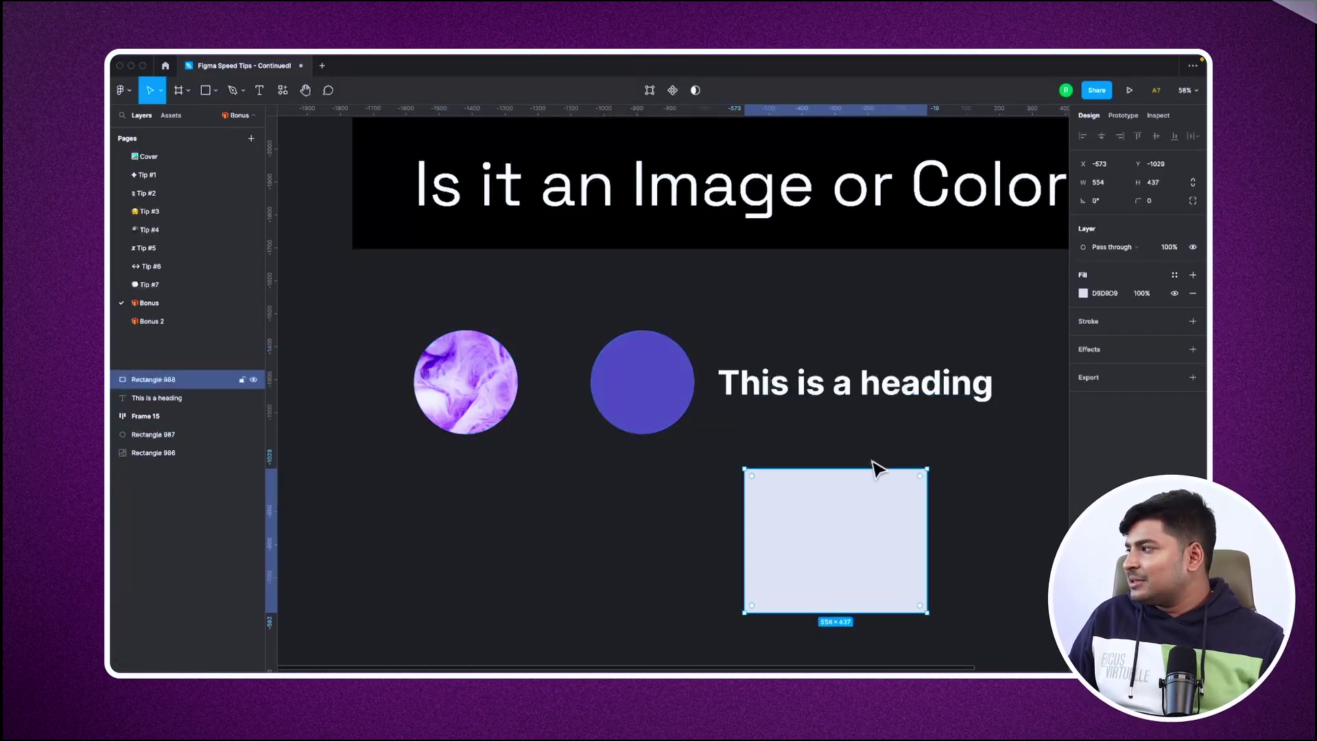
pyautogui.click(1175, 275)
pyautogui.click(1109, 362)
pyautogui.click(979, 521)
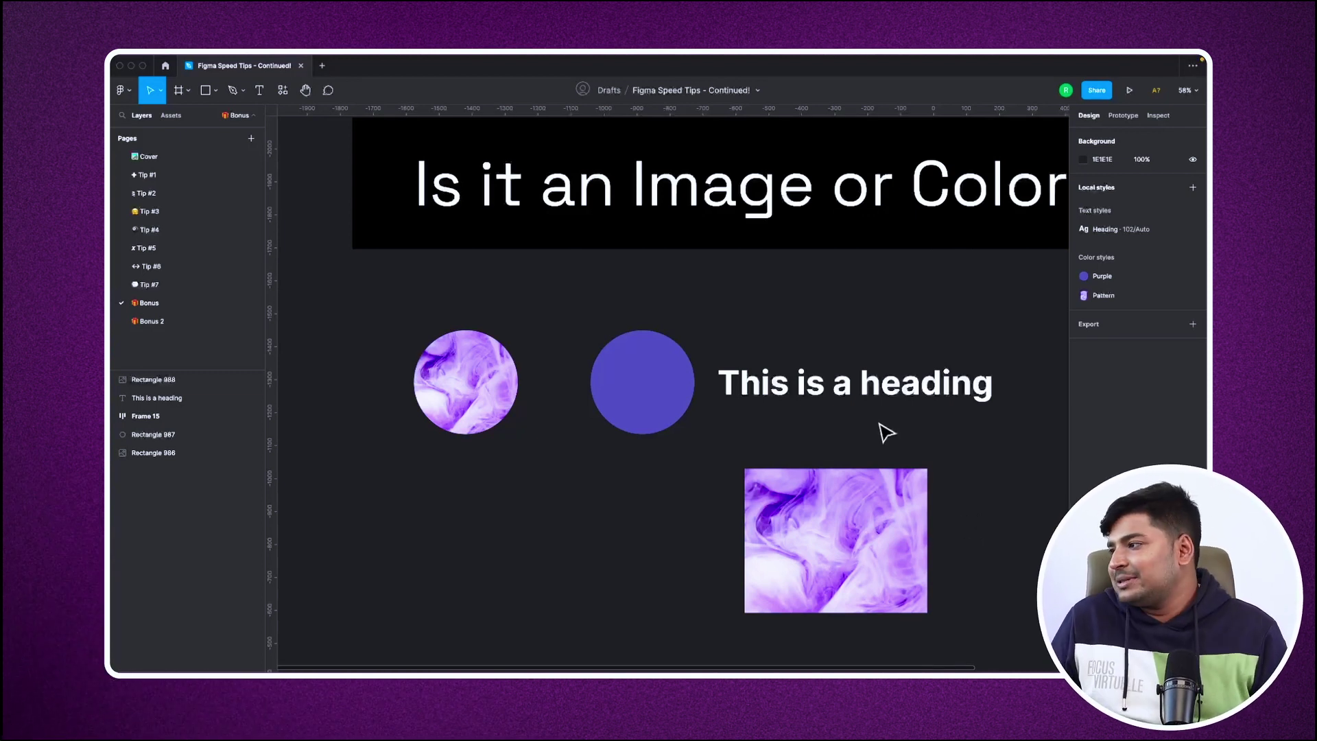
pyautogui.click(645, 398)
pyautogui.click(1136, 288)
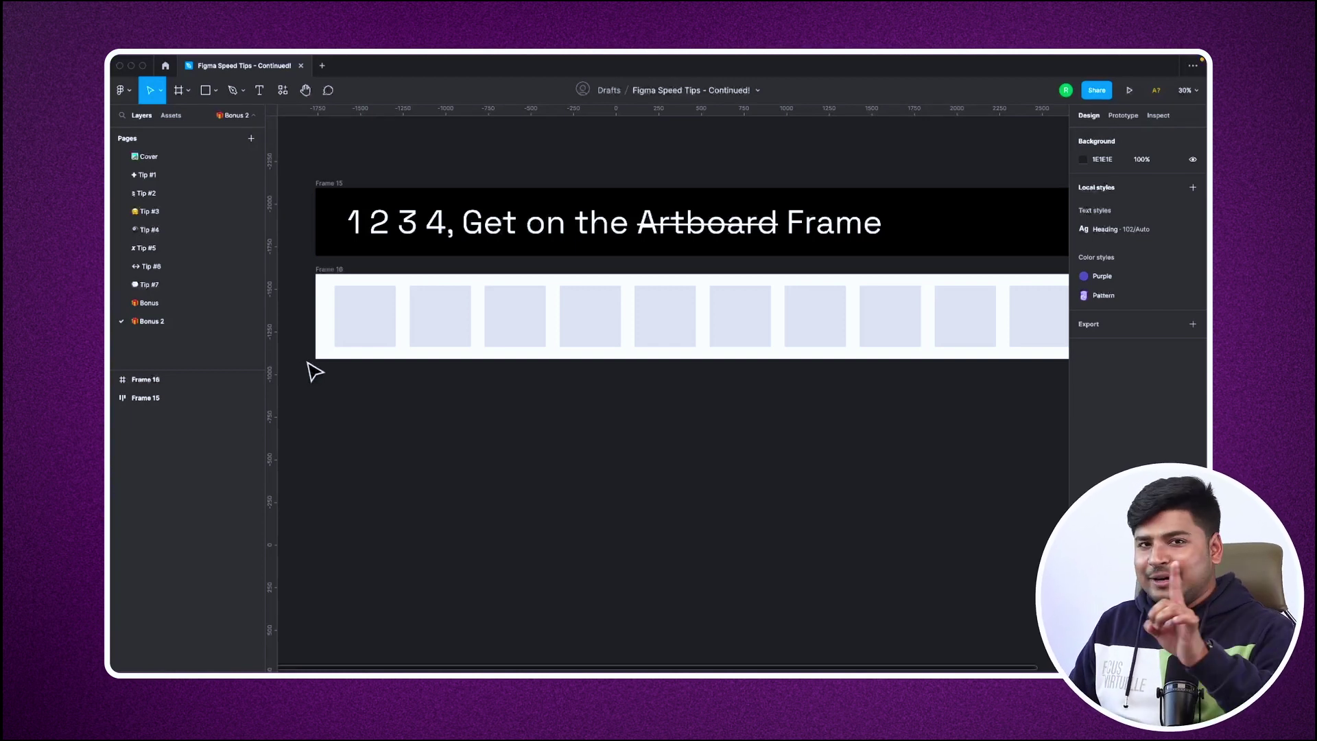
# Step: Select all ten rectangles in Frame 16 and open their fill to make them purple (5854A3)
pyautogui.moveTo(323, 323); pyautogui.dragTo(992, 335)
pyautogui.click(1084, 432)
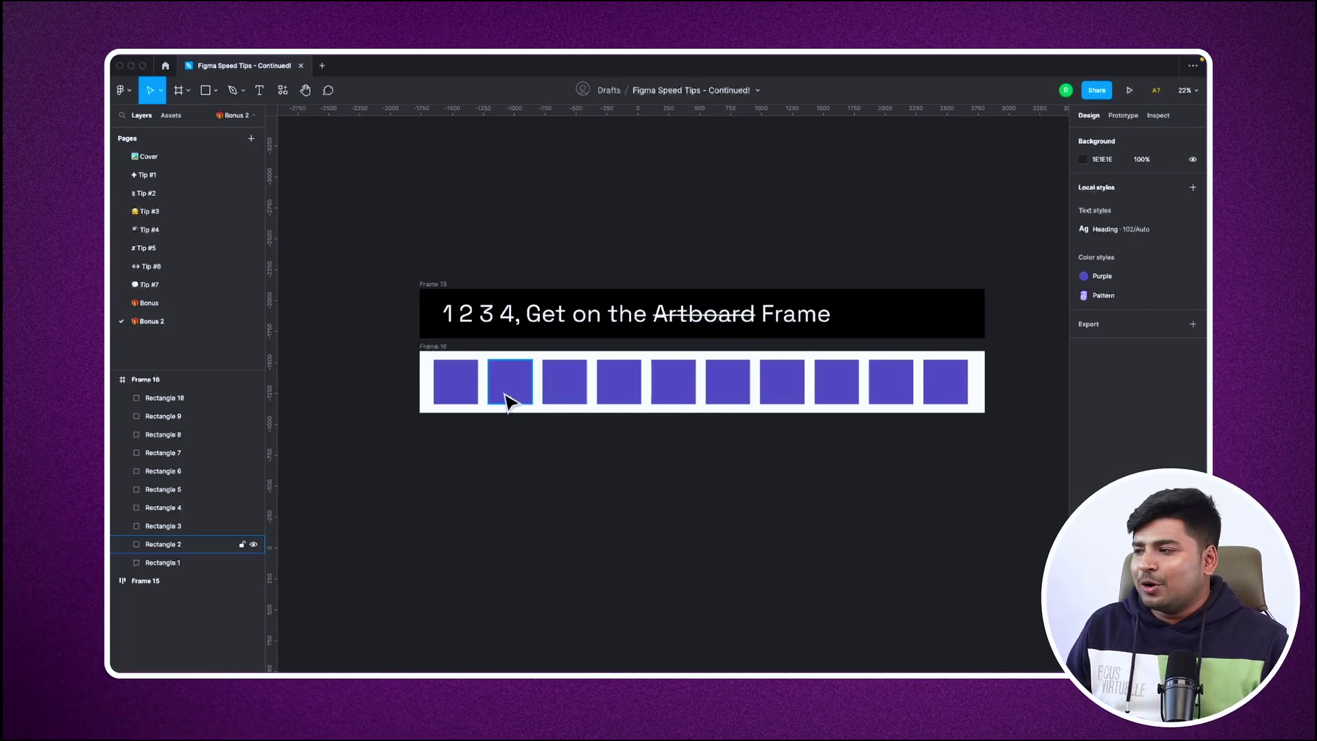
# Step: Try 10% opacity on the first rectangle via the layer panel, then undo it
pyautogui.click(460, 392)
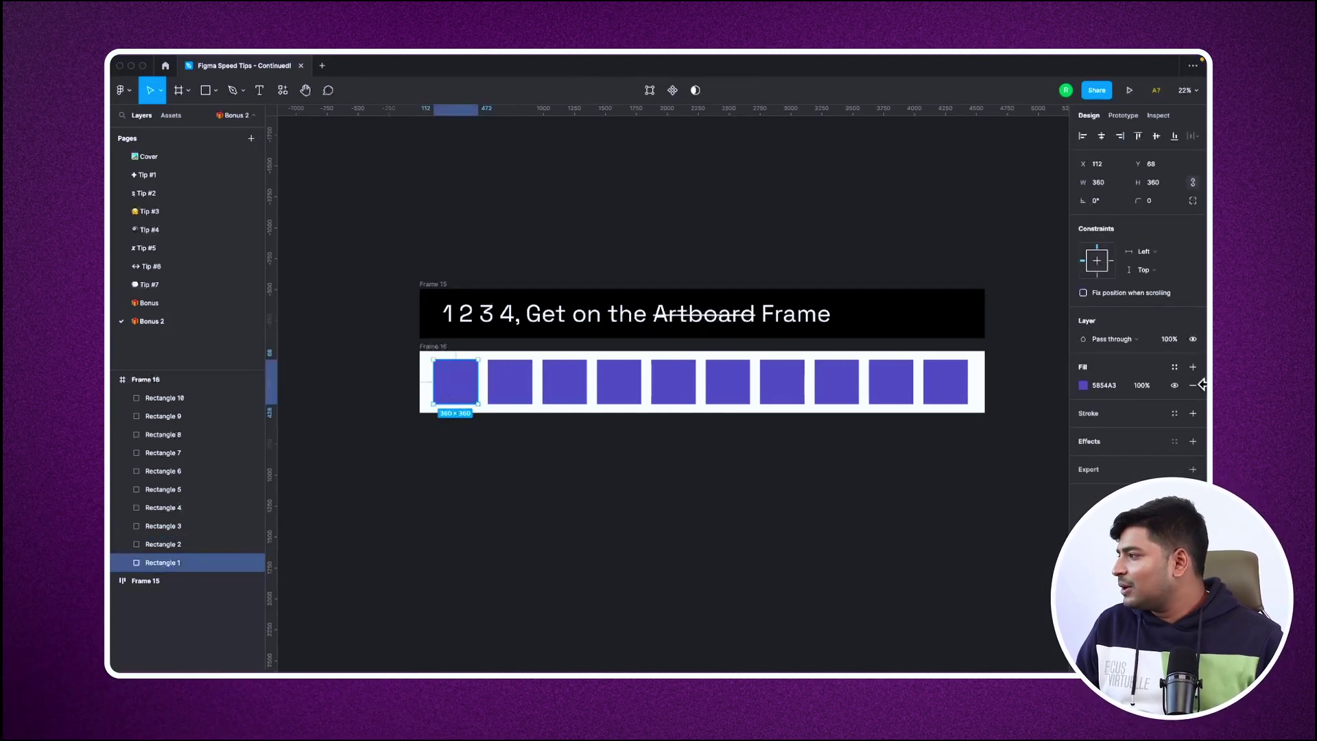
pyautogui.click(1170, 339)
pyautogui.write('10')
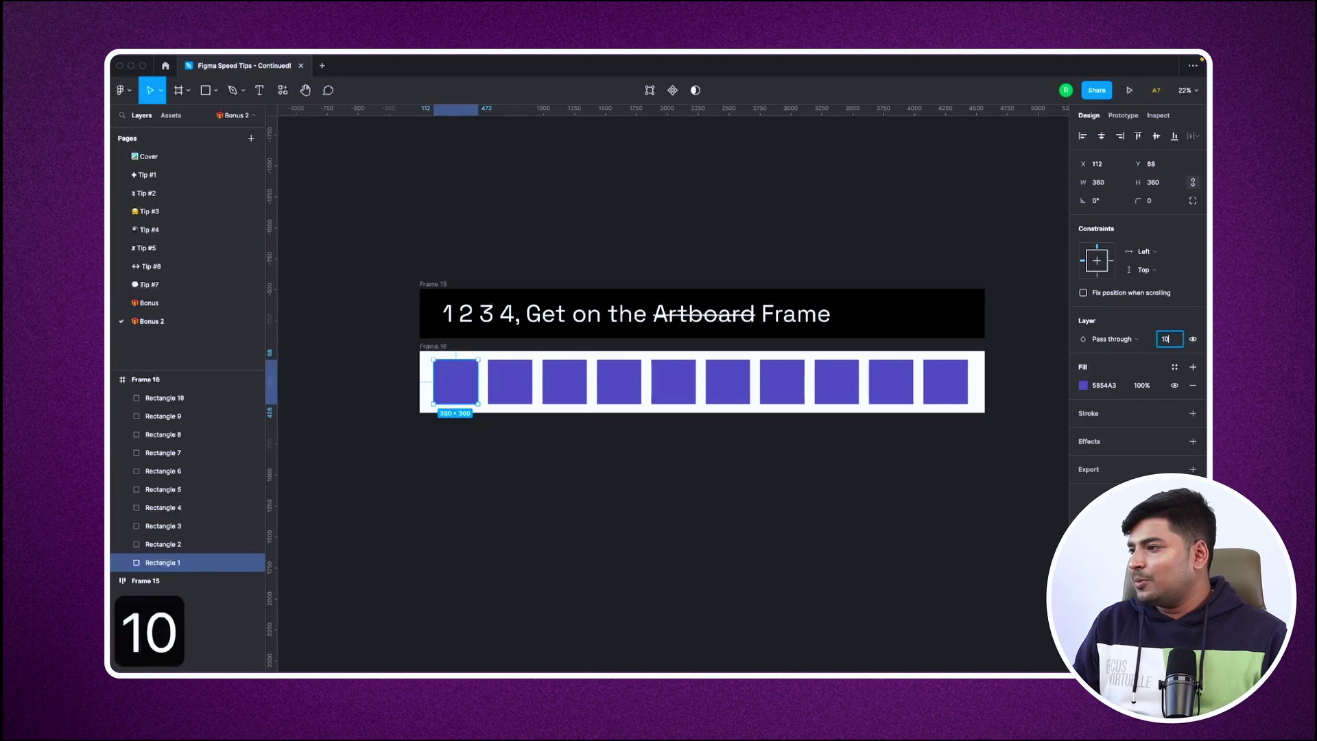
pyautogui.press('Return')
pyautogui.press('super+z')
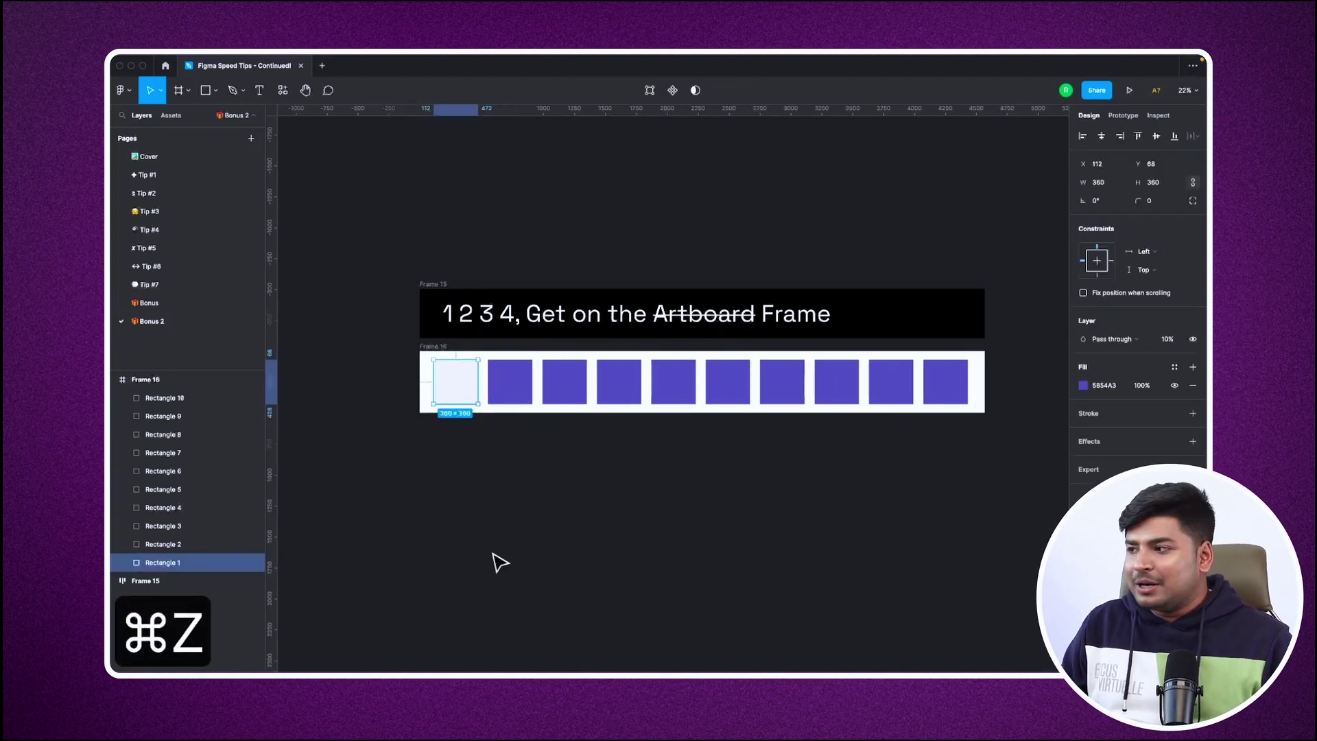
pyautogui.press('super+z')
# Step: Set the first two rectangles to 10% and 20% opacity using the number keys
pyautogui.scroll(5, 398, 453)
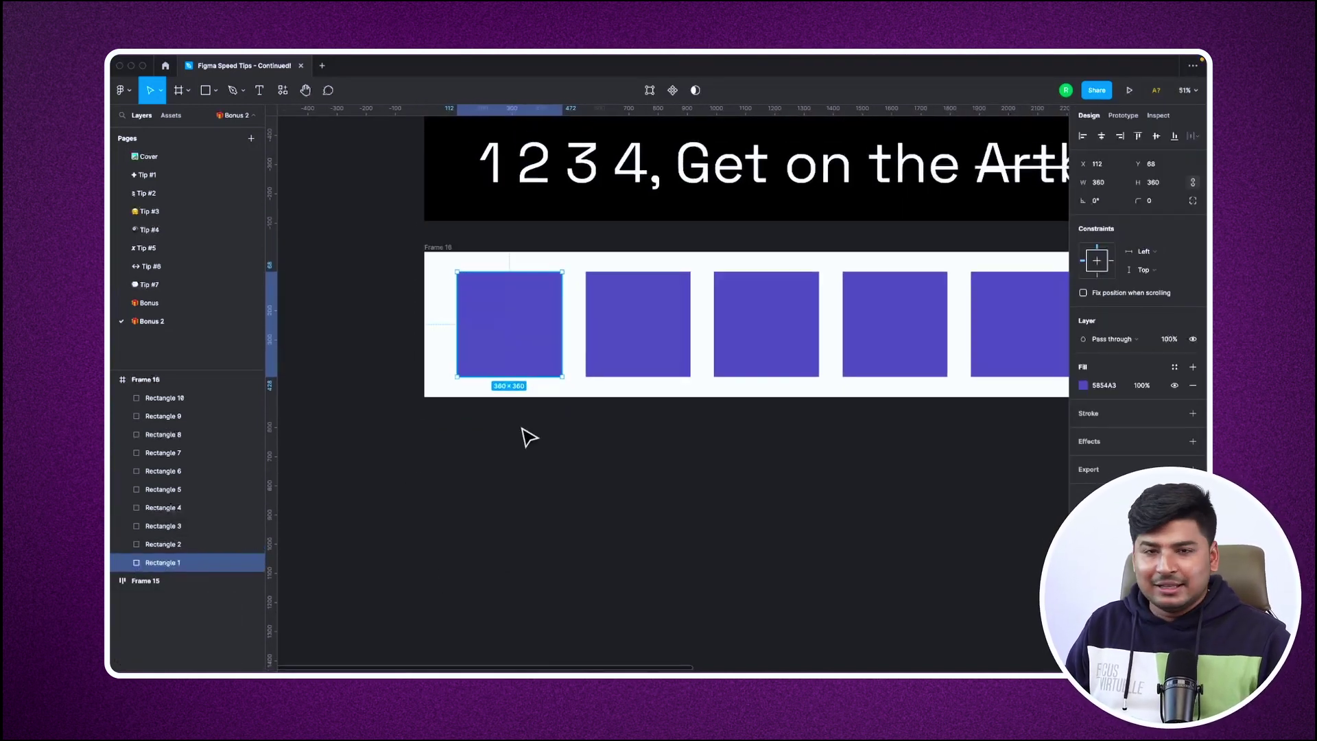
pyautogui.moveTo(495, 341)
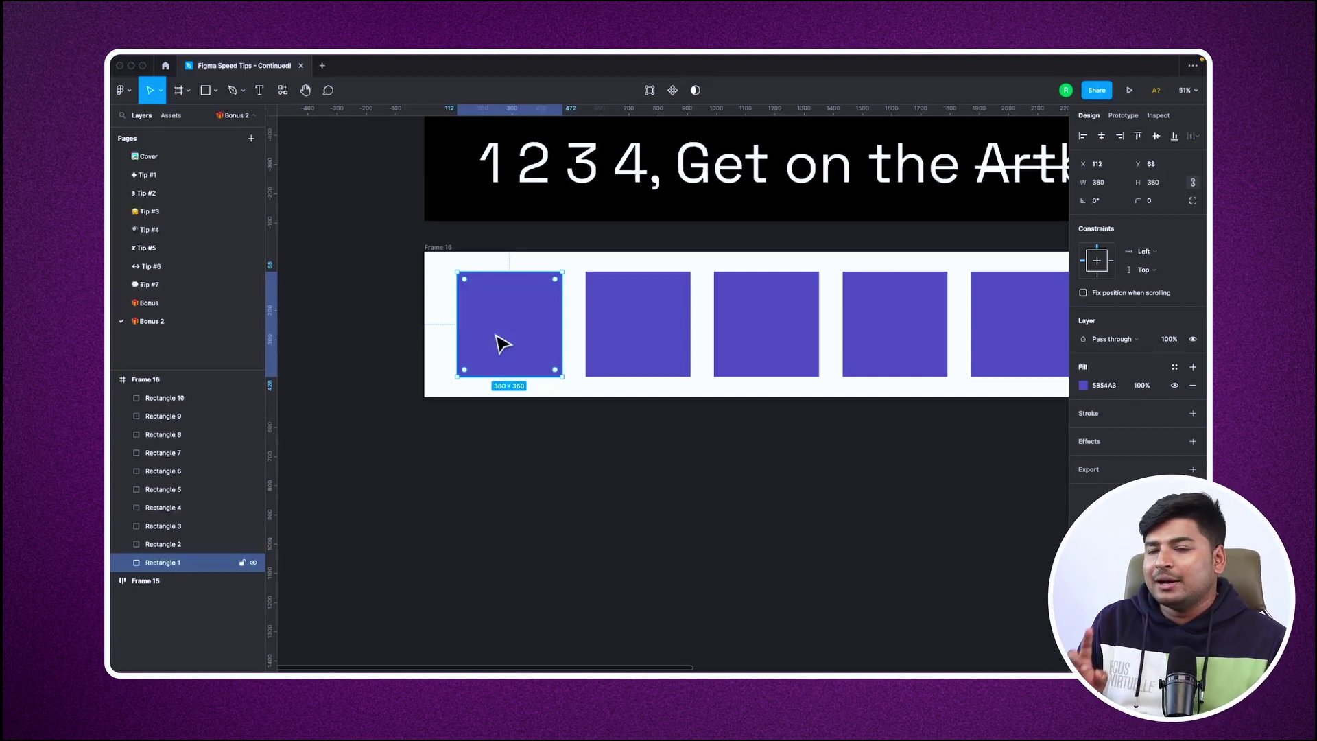
pyautogui.press('1')
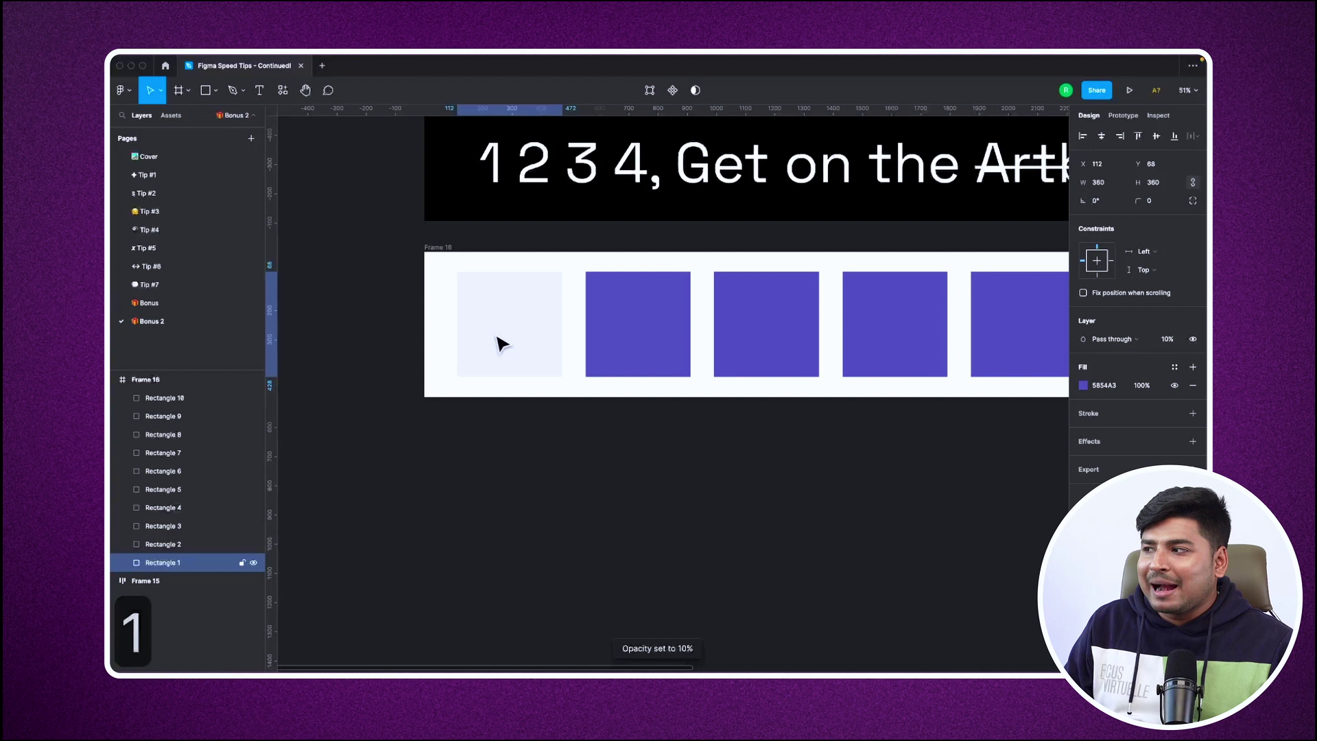
pyautogui.click(648, 333)
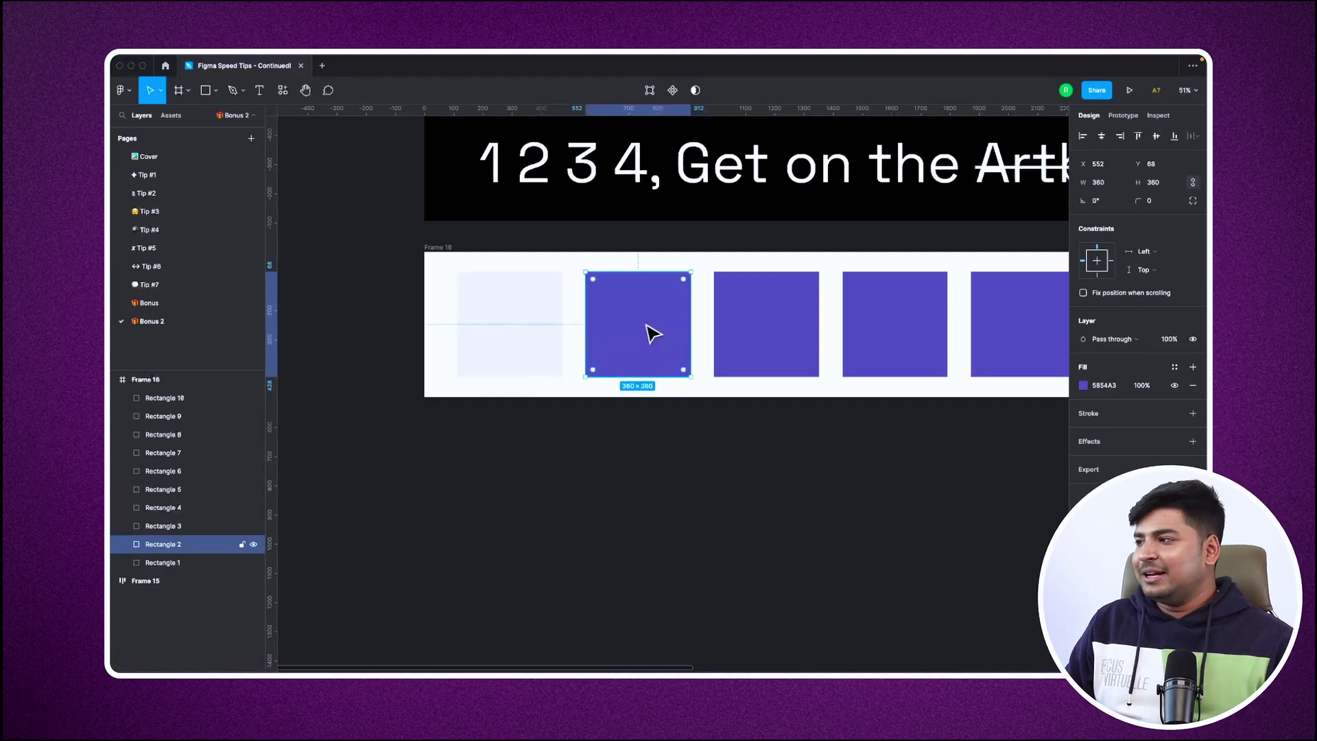
pyautogui.press('2')
pyautogui.click(740, 340)
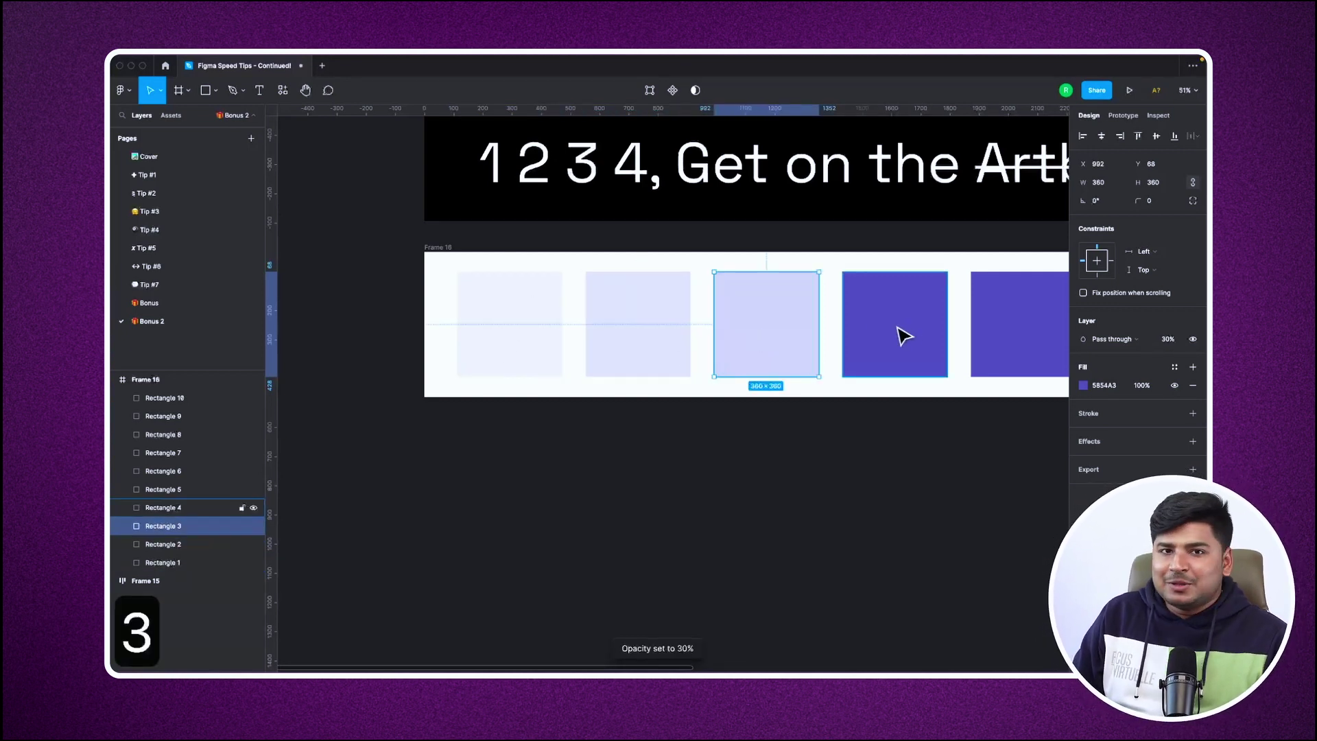
# Step: Set the fourth rectangle to 40% opacity with the 4 key
pyautogui.scroll(-2, 588, 382)
pyautogui.click(796, 343)
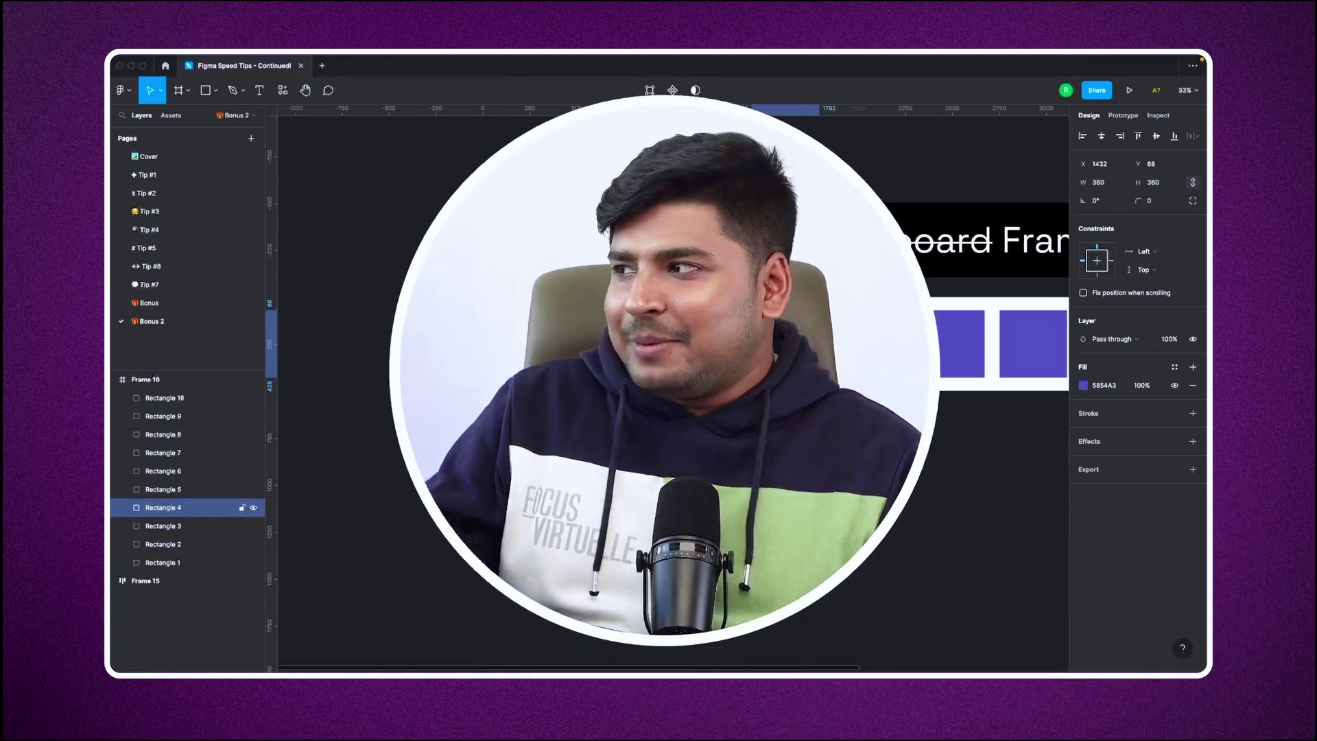
pyautogui.press('4')
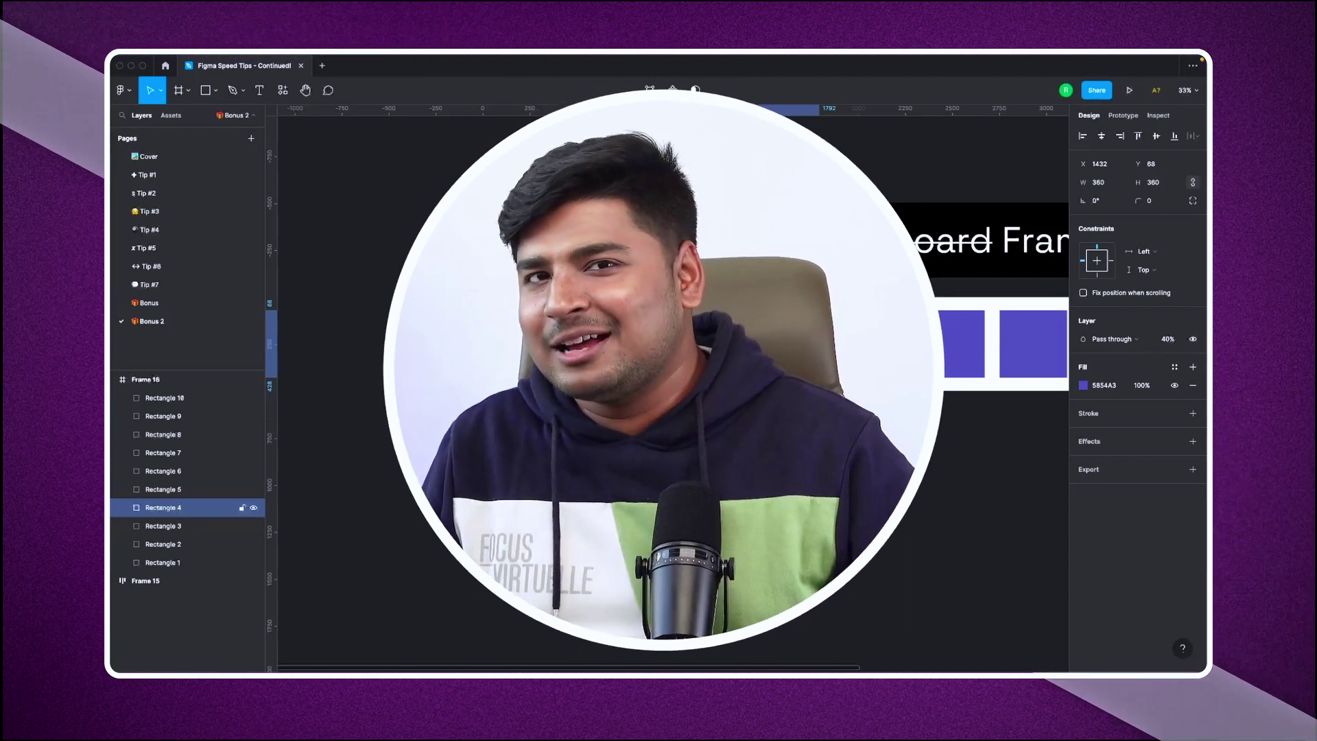
pyautogui.hscroll(2, 673, 384)
pyautogui.hscroll(2, 672, 384)
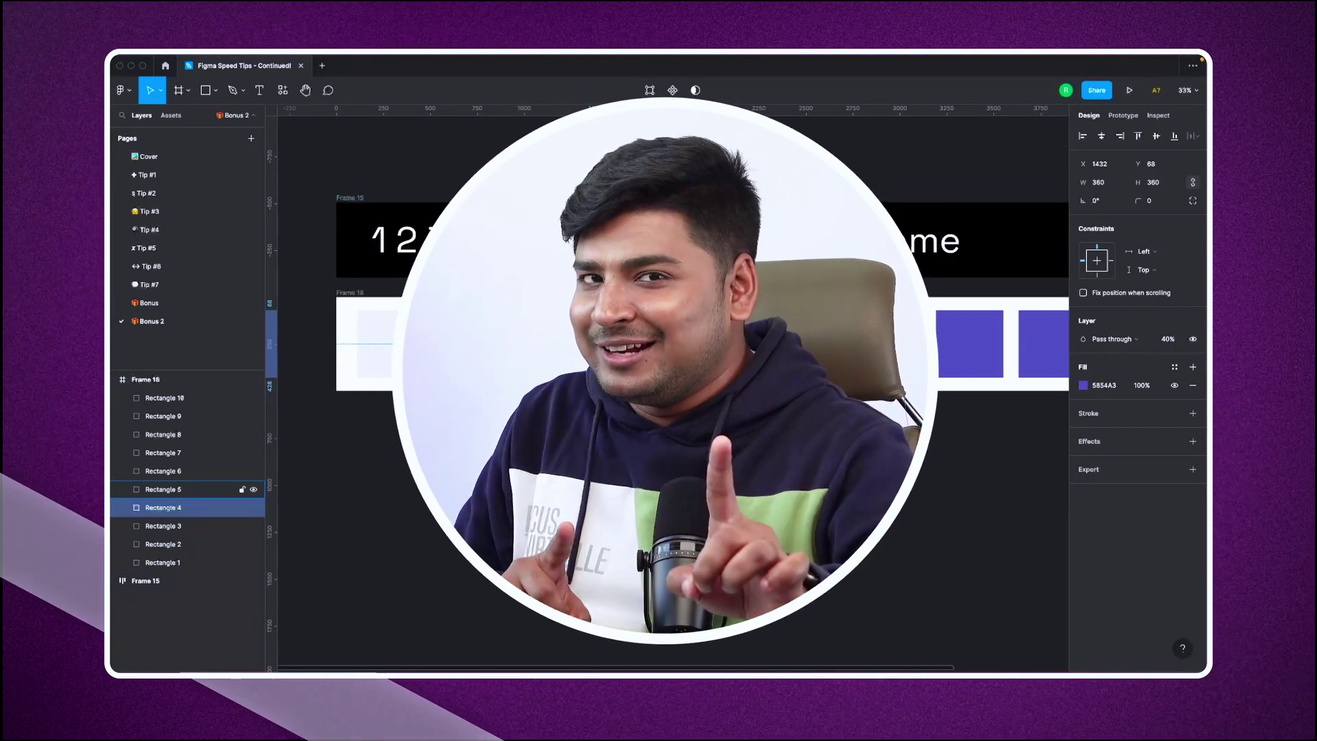
pyautogui.click(712, 339)
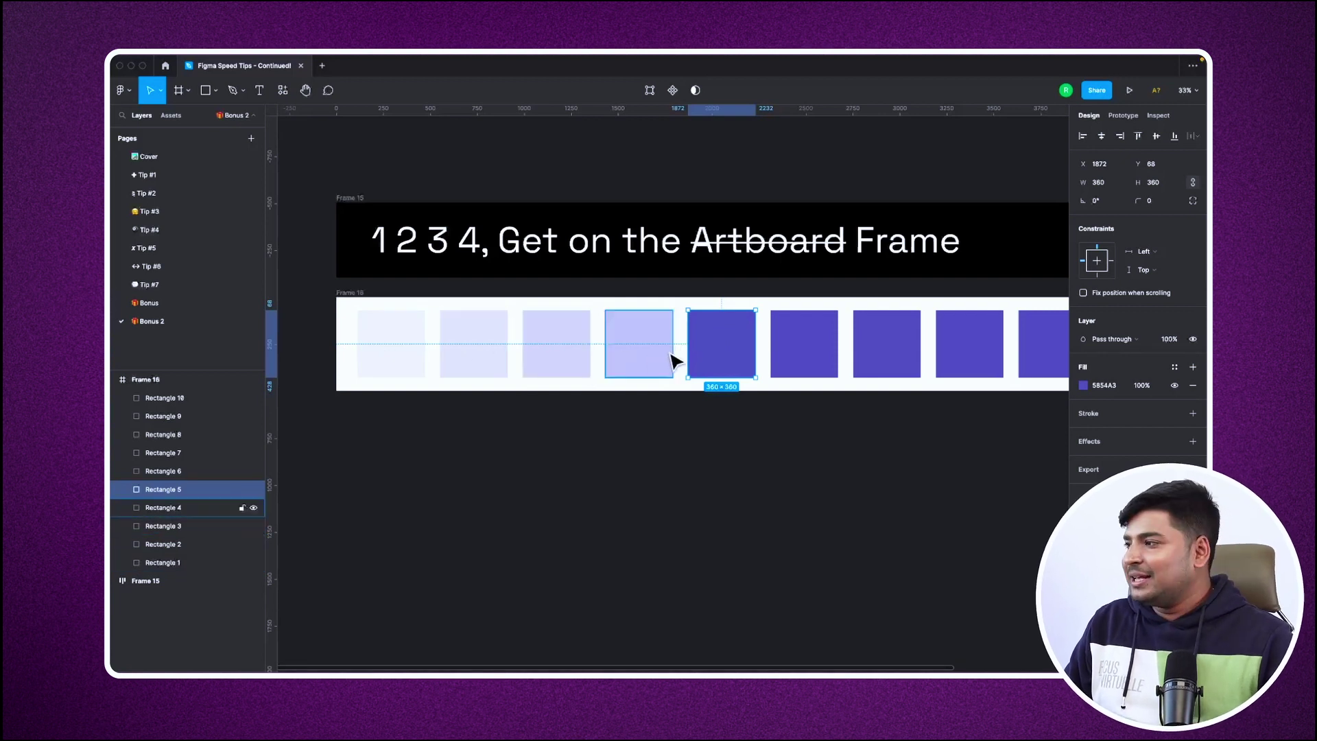
# Step: Set rectangles five through eight to 50%, 60%, 70% and 80% opacity
pyautogui.press('5')
pyautogui.click(804, 356)
pyautogui.press('6')
pyautogui.click(879, 347)
pyautogui.press('7')
pyautogui.hscroll(1, 926, 353)
pyautogui.click(971, 364)
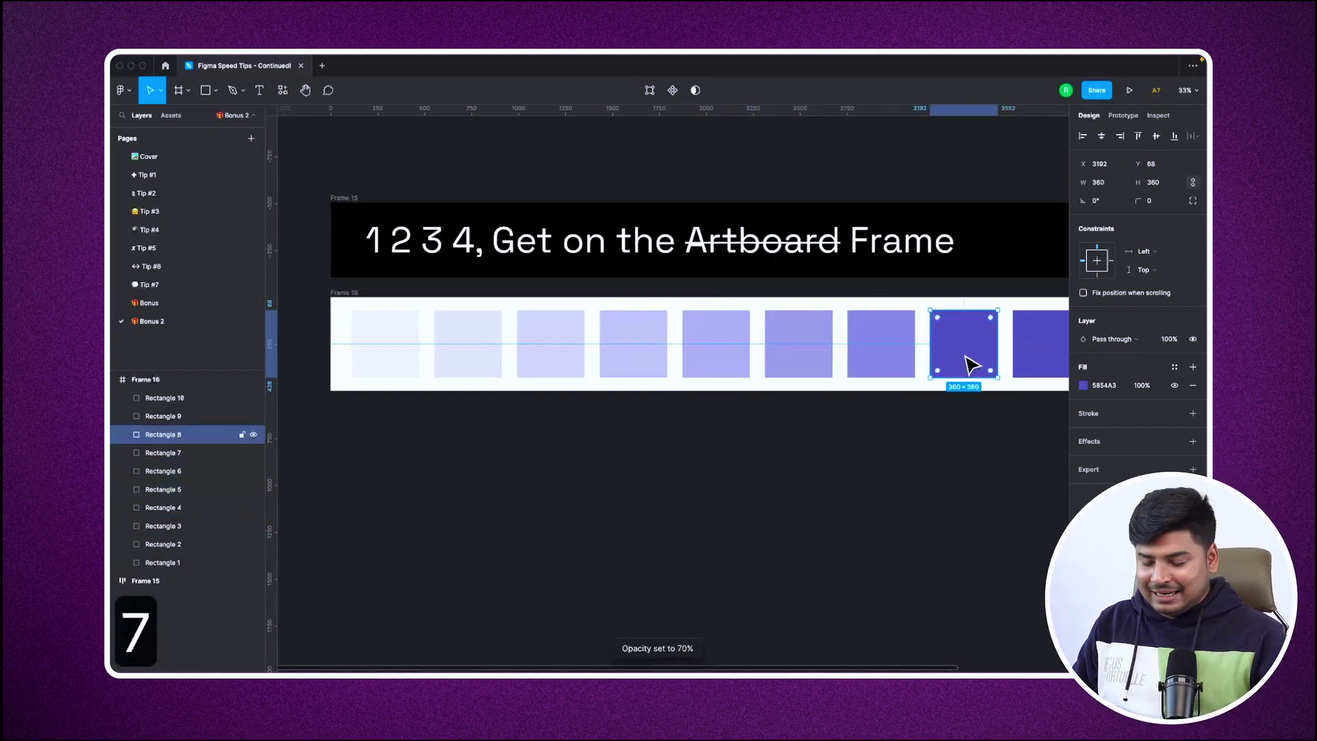
pyautogui.press('8')
# Step: Set the ninth rectangle to 90% and the tenth to 100% opacity
pyautogui.hscroll(2, 967, 363)
pyautogui.click(963, 362)
pyautogui.press('9')
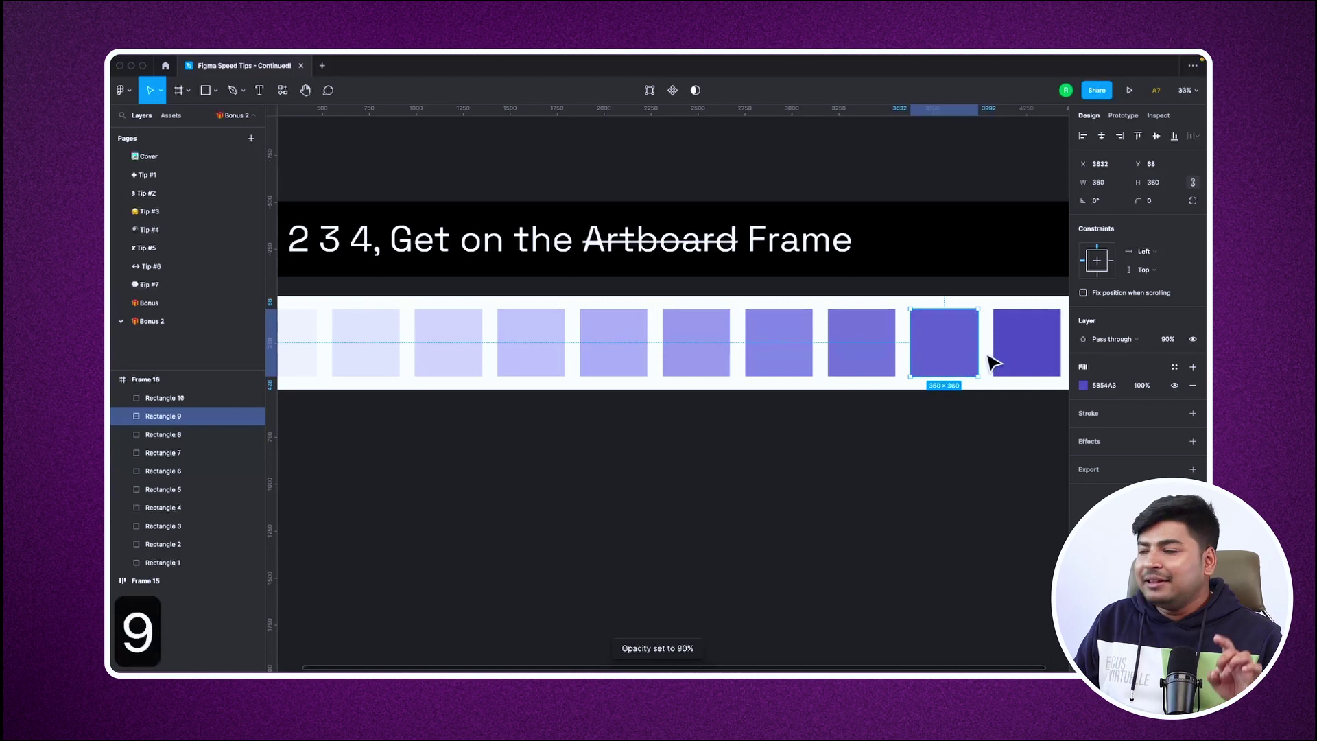
pyautogui.click(1024, 348)
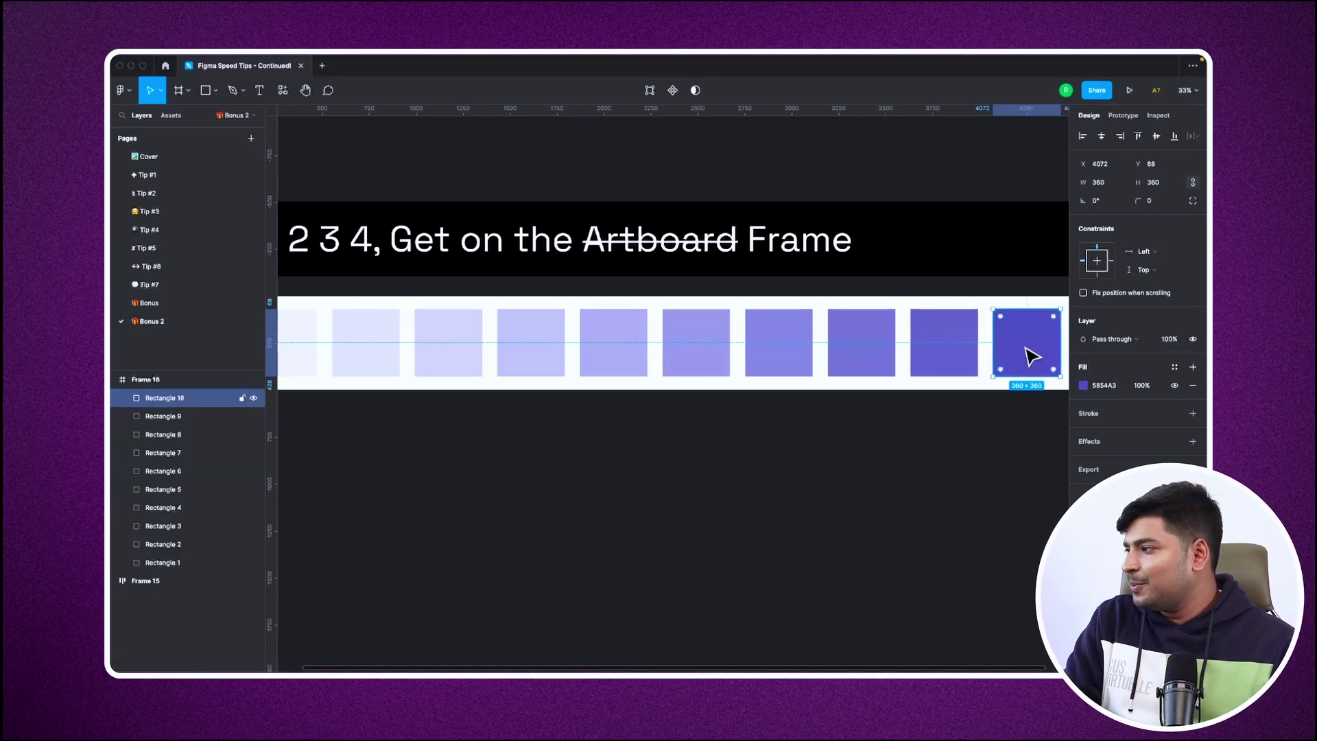
pyautogui.press('0')
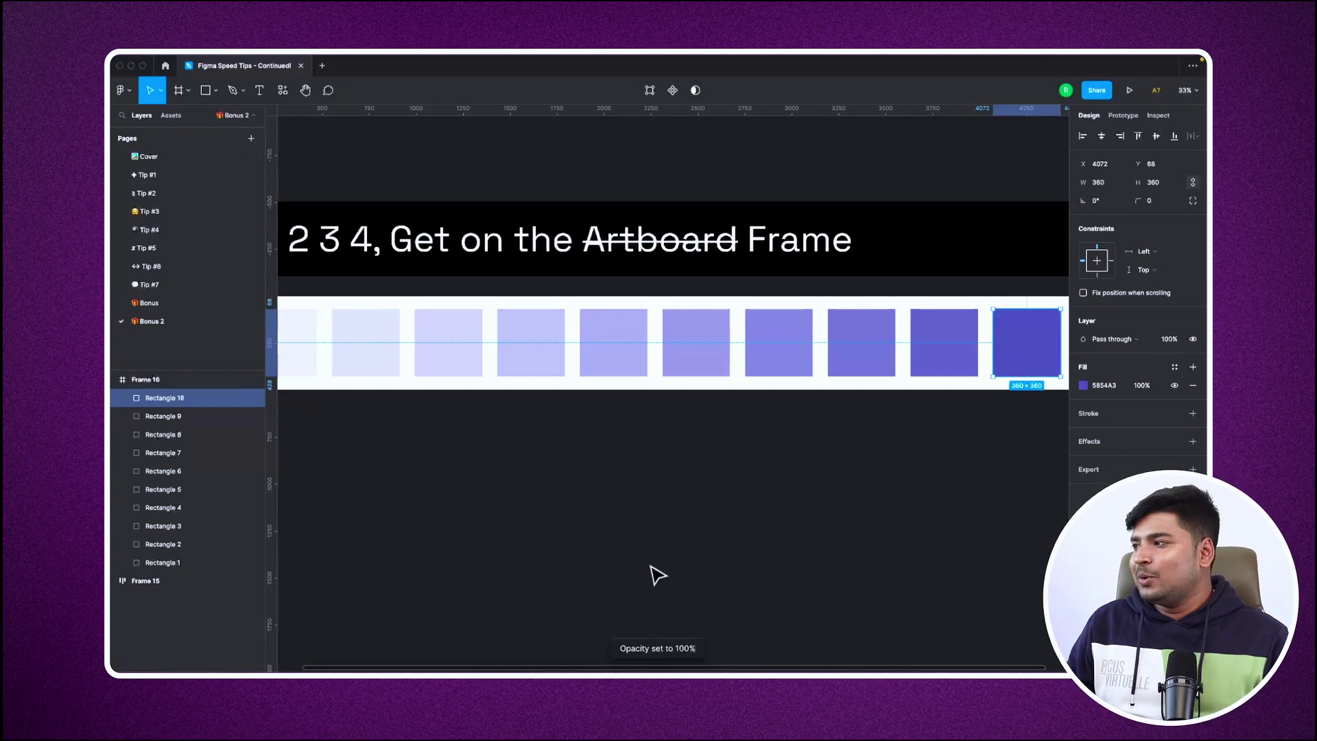